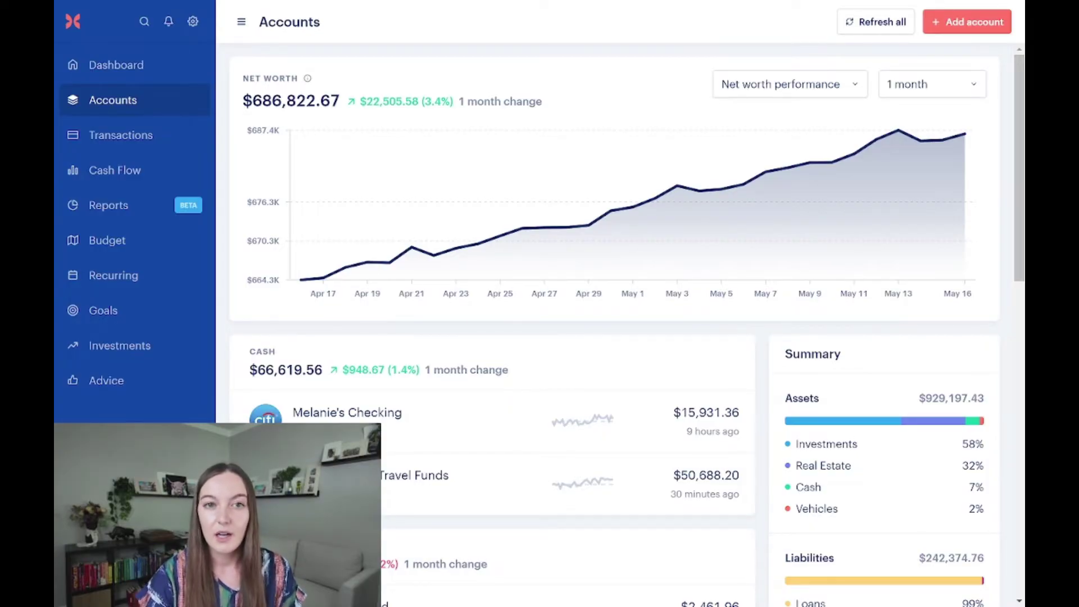
- Open the Add account dialog listing bank, investment, asset, Mint import and manual-account options
click(960, 26)
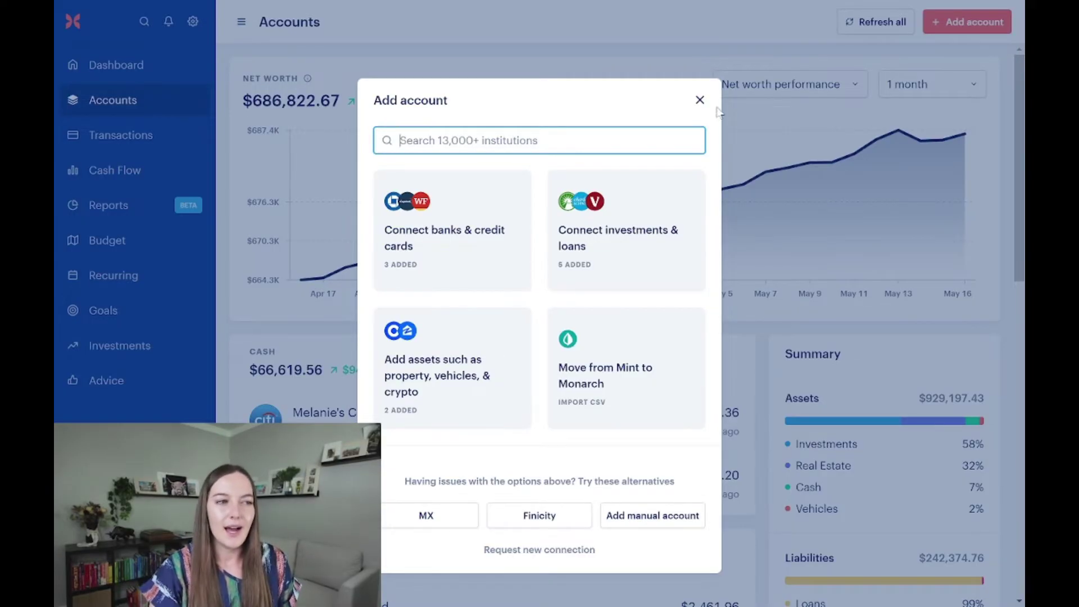
- Close the Add account dialog and scroll to the Investments group totaling $541,397.76
click(700, 100)
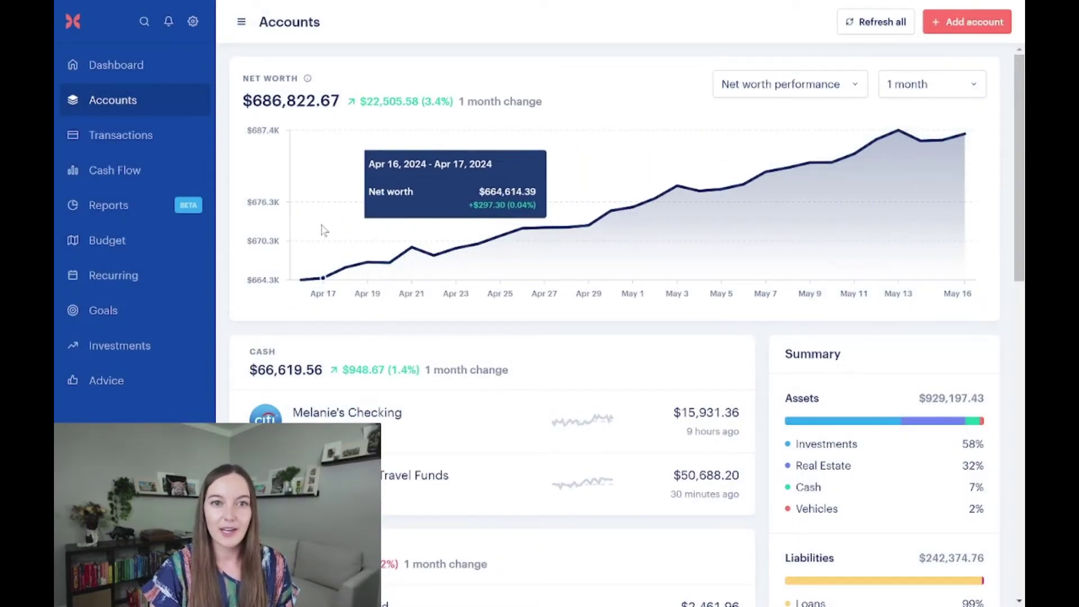
scroll(444, 239, down, 5)
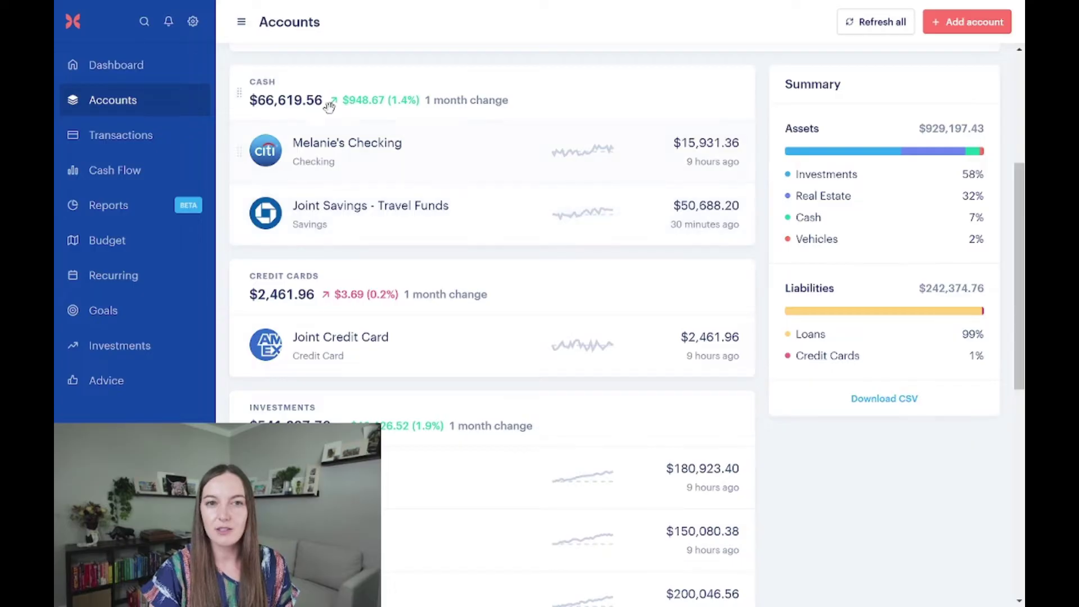
scroll(390, 321, down, 5)
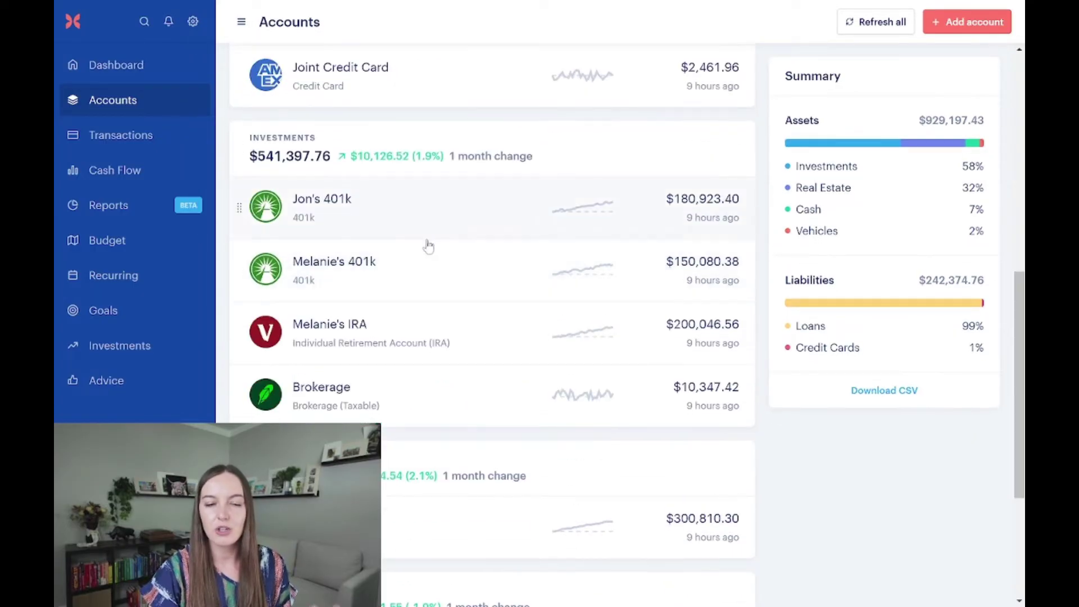
scroll(433, 281, down, 3)
scroll(436, 315, up, 2)
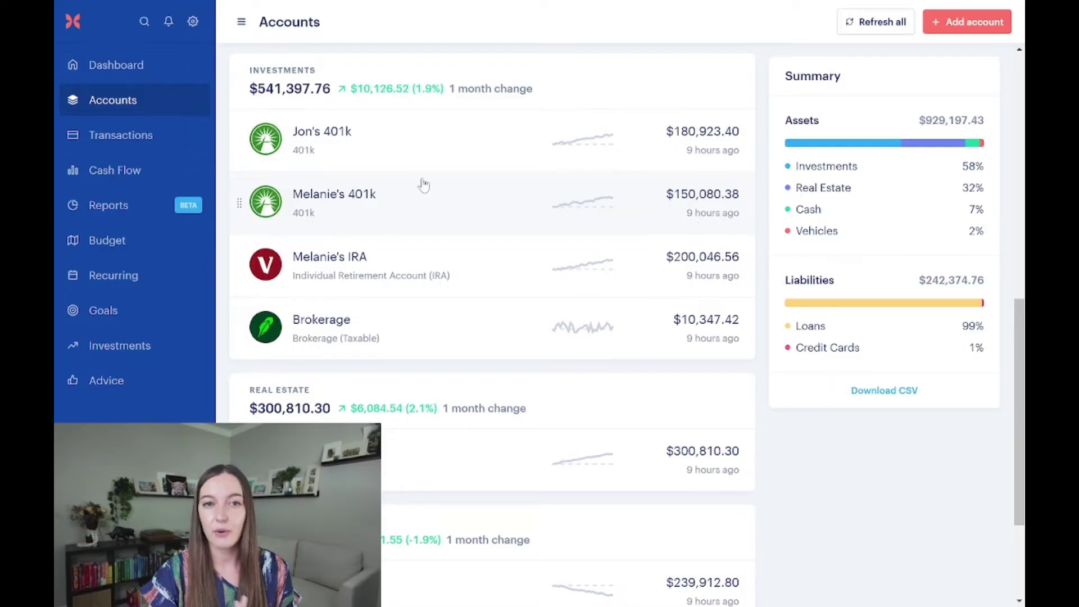
click(940, 35)
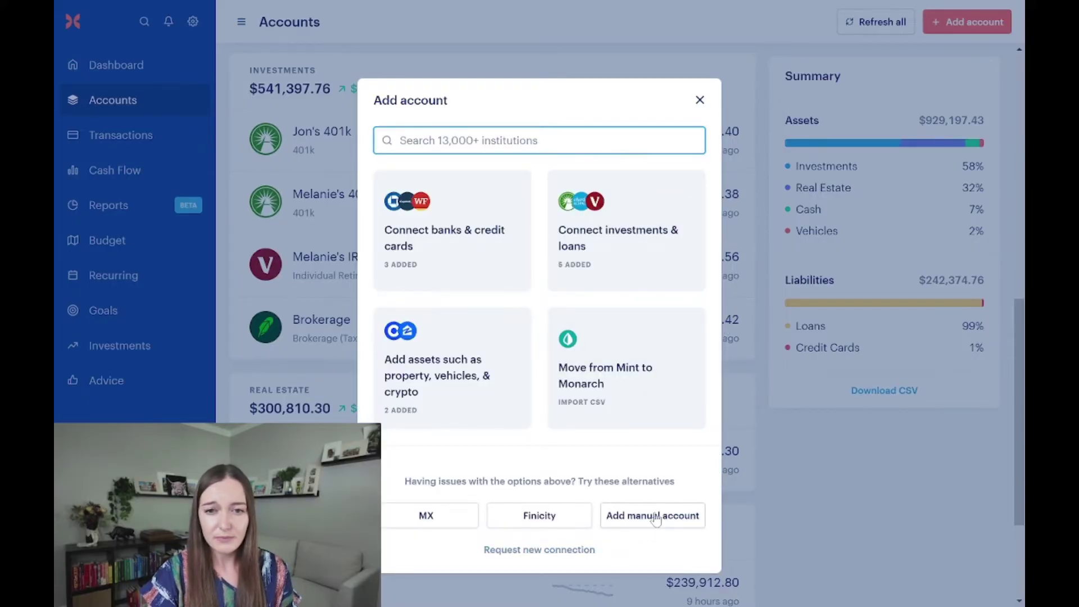
click(655, 517)
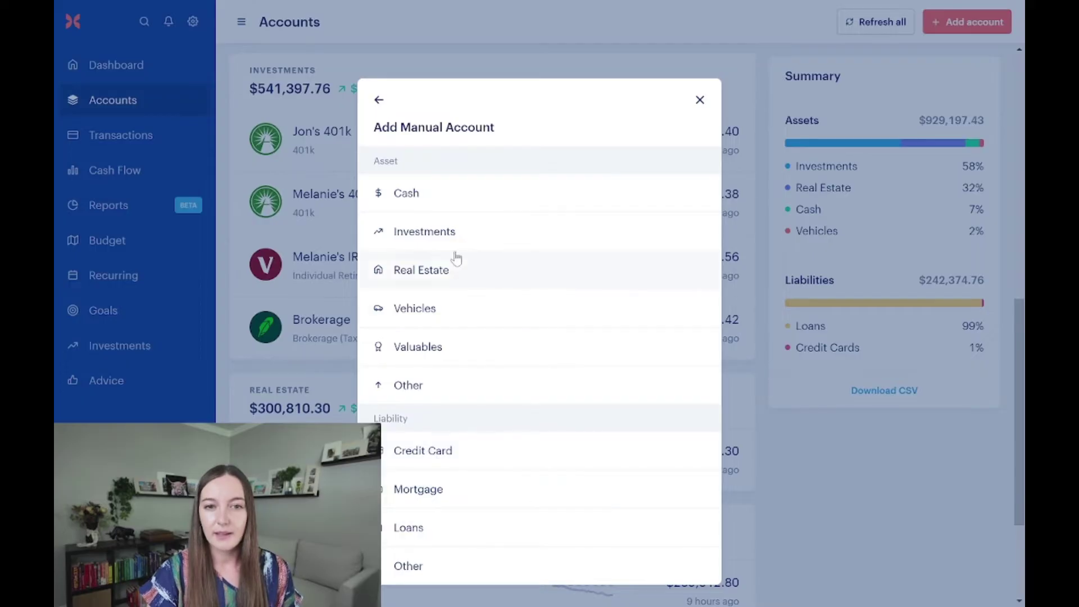
click(699, 101)
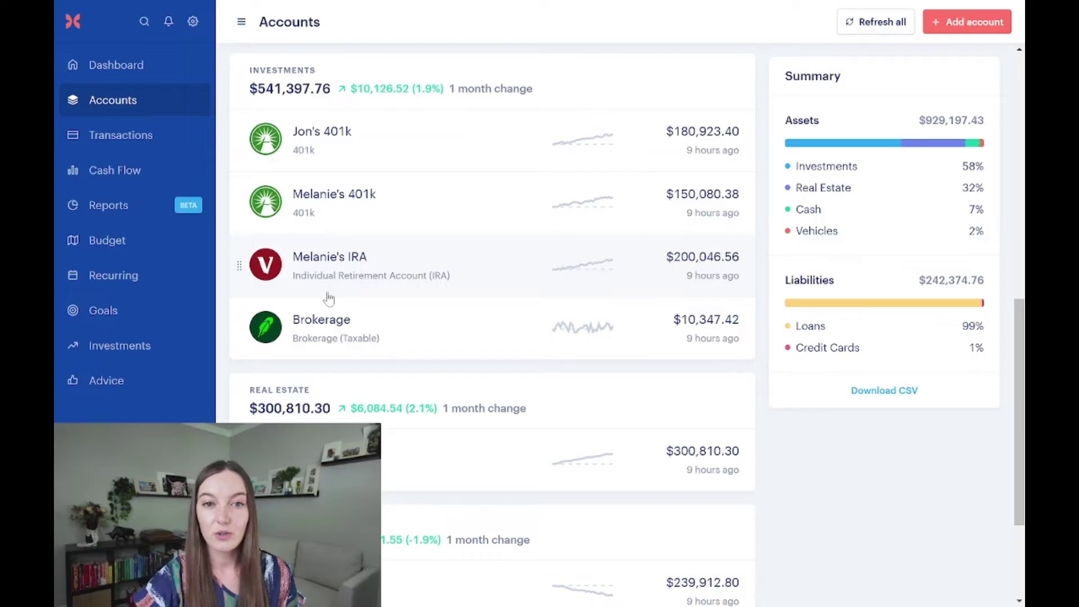
- Scroll the Accounts page to the primary home ($300,810.30) and mortgage loan ($239,912.80)
scroll(332, 298, down, 3)
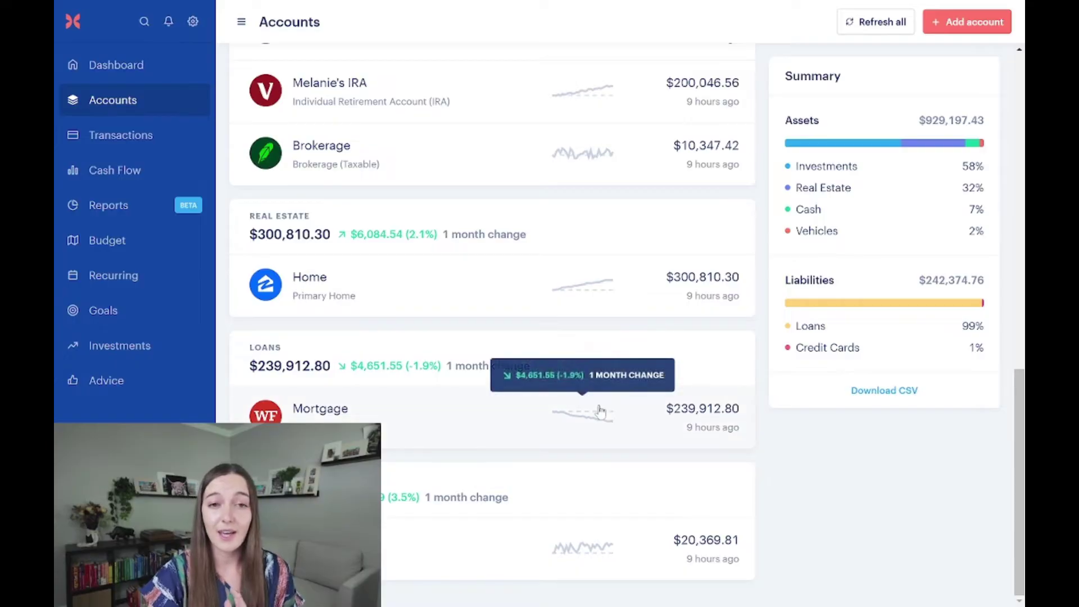
scroll(638, 397, up, 7)
scroll(399, 165, up, 6)
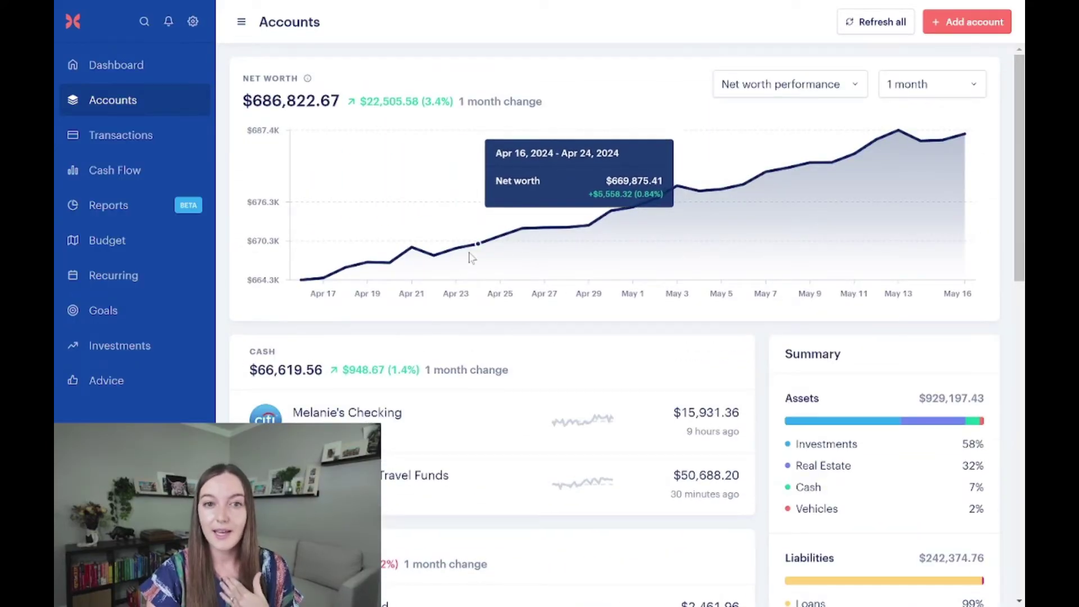
scroll(470, 264, down, 6)
scroll(465, 346, down, 3)
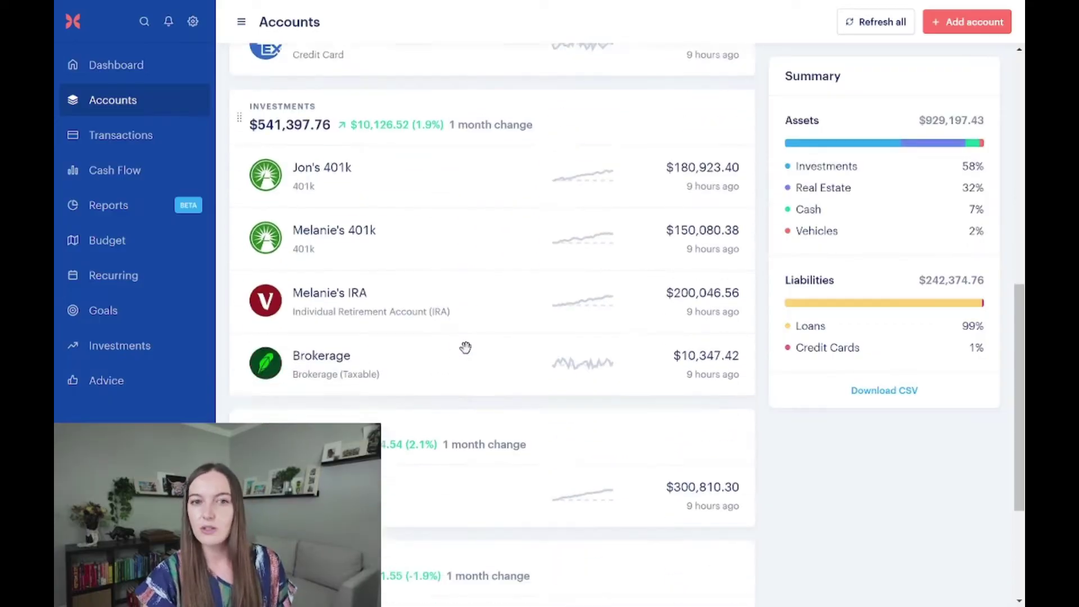
scroll(524, 267, up, 10)
scroll(567, 313, up, 1)
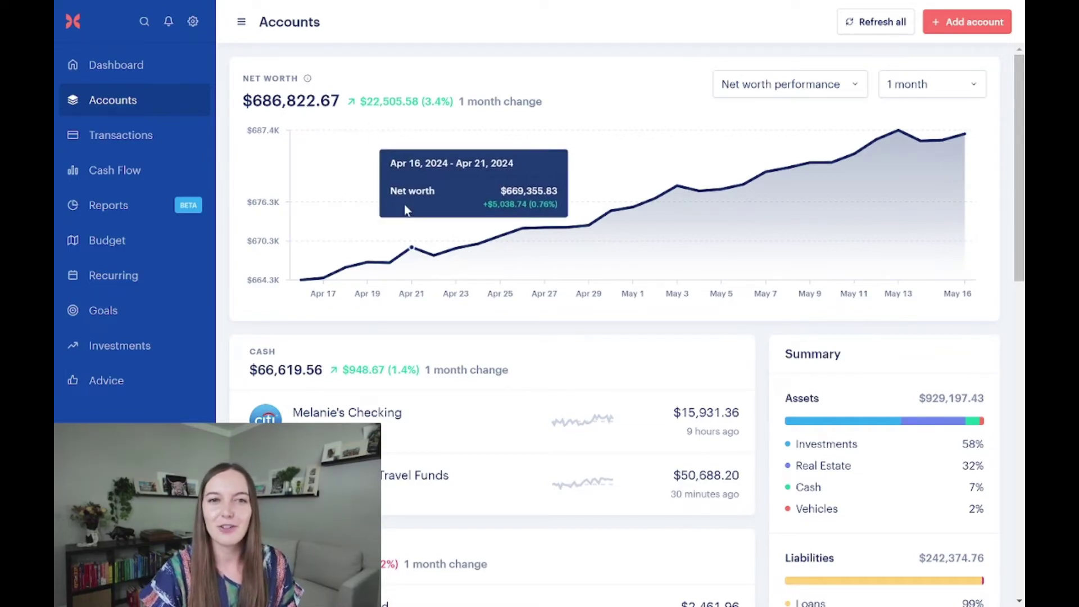
scroll(581, 303, down, 8)
scroll(588, 309, down, 4)
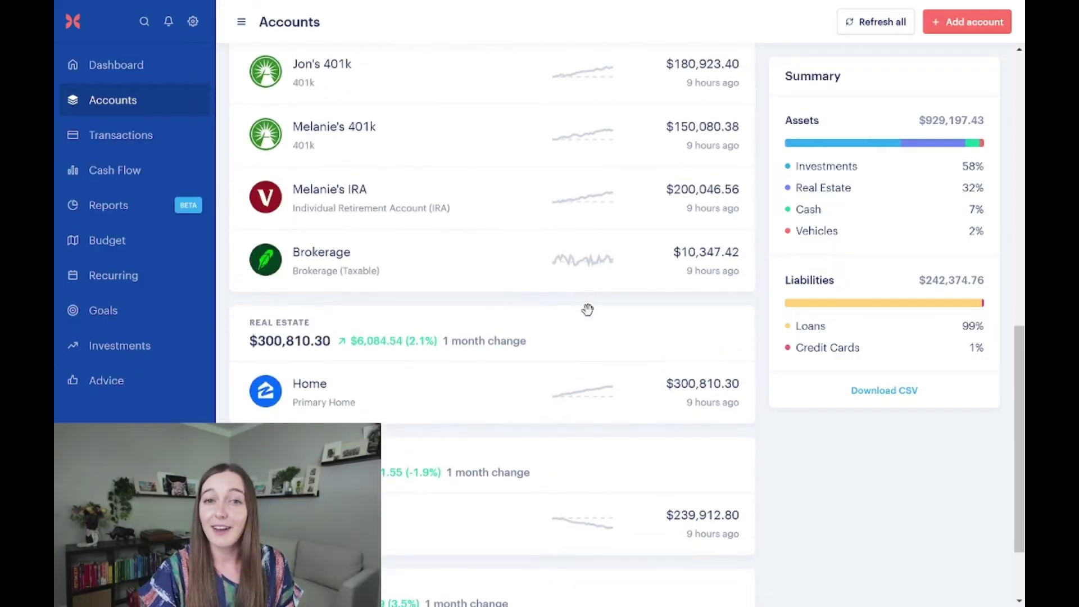
scroll(448, 159, up, 2)
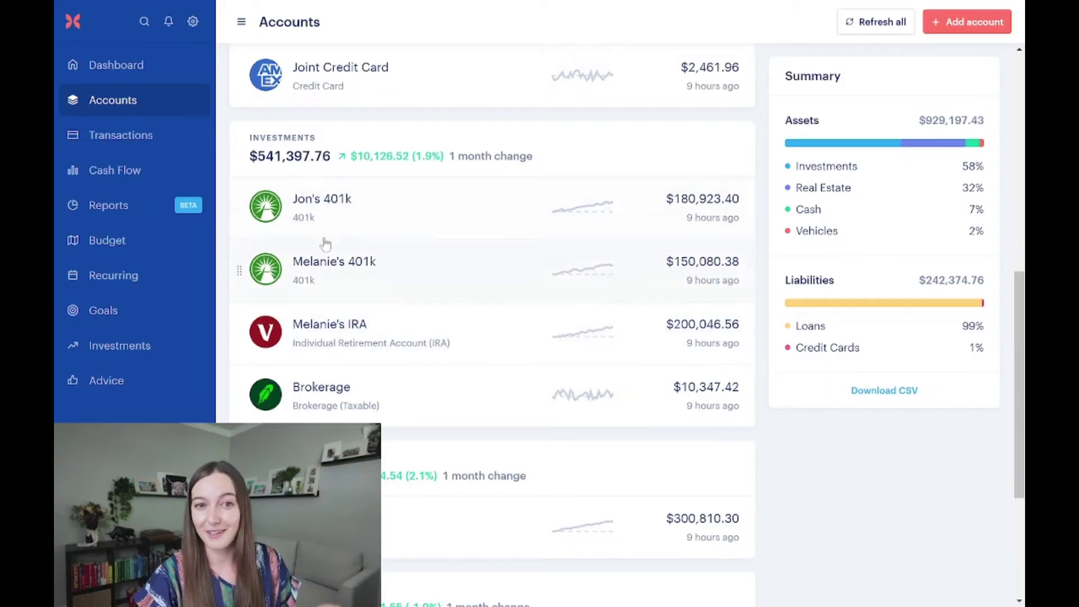
scroll(546, 295, up, 6)
scroll(545, 295, up, 3)
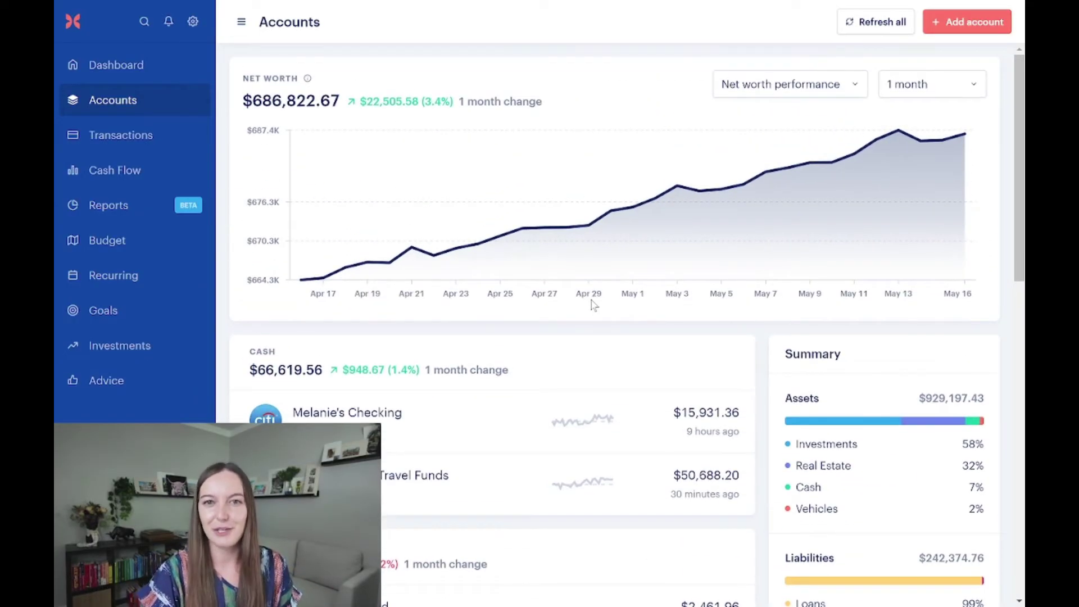
scroll(594, 305, down, 10)
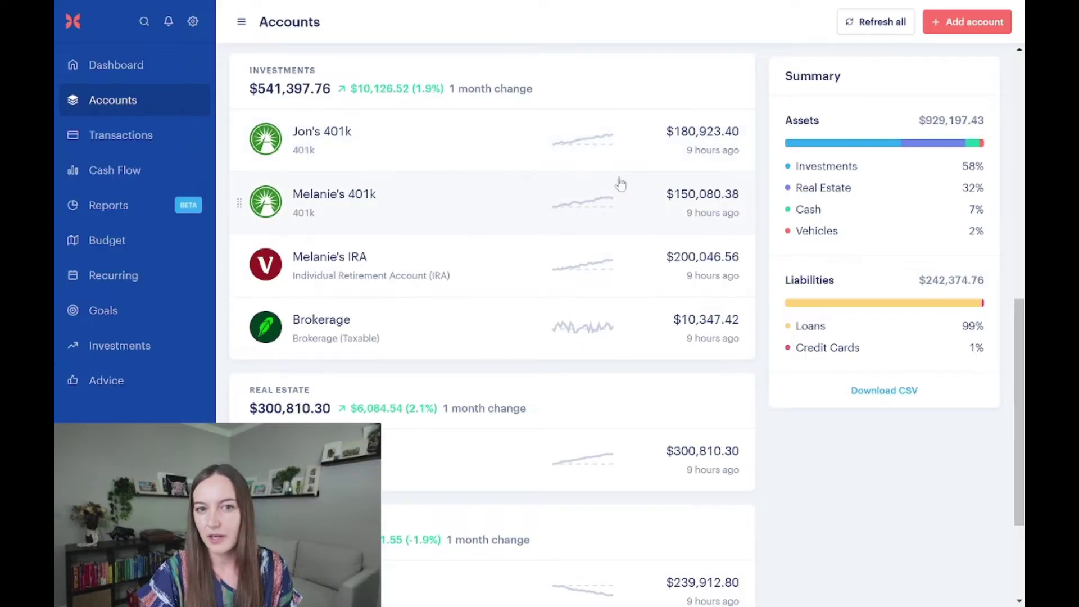
scroll(620, 184, down, 3)
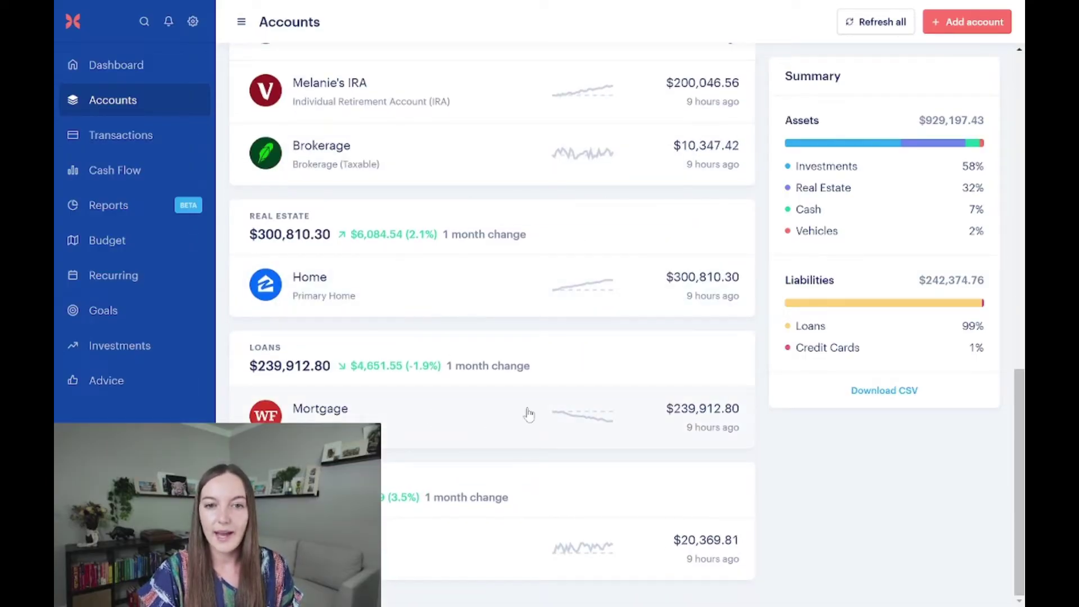
- Open and dismiss the Add account dialog, then scroll the Accounts page
click(938, 28)
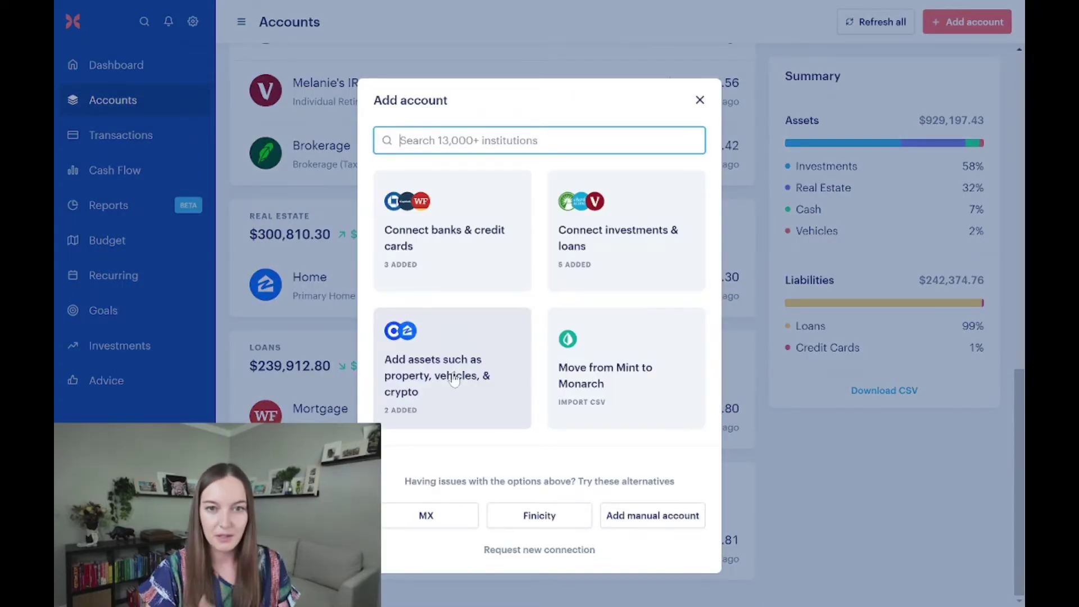
click(794, 437)
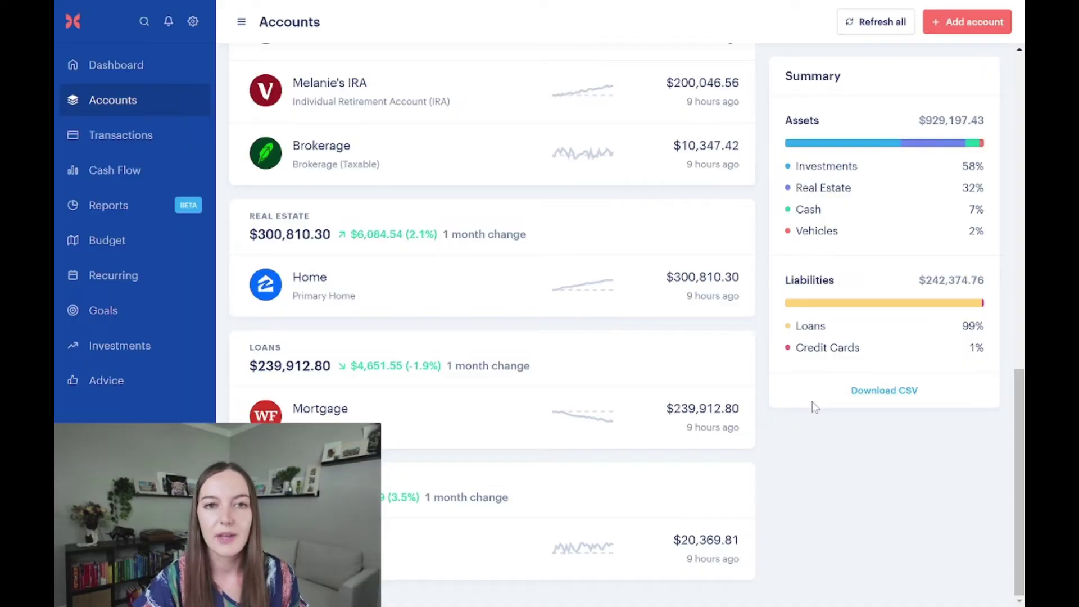
scroll(813, 407, up, 10)
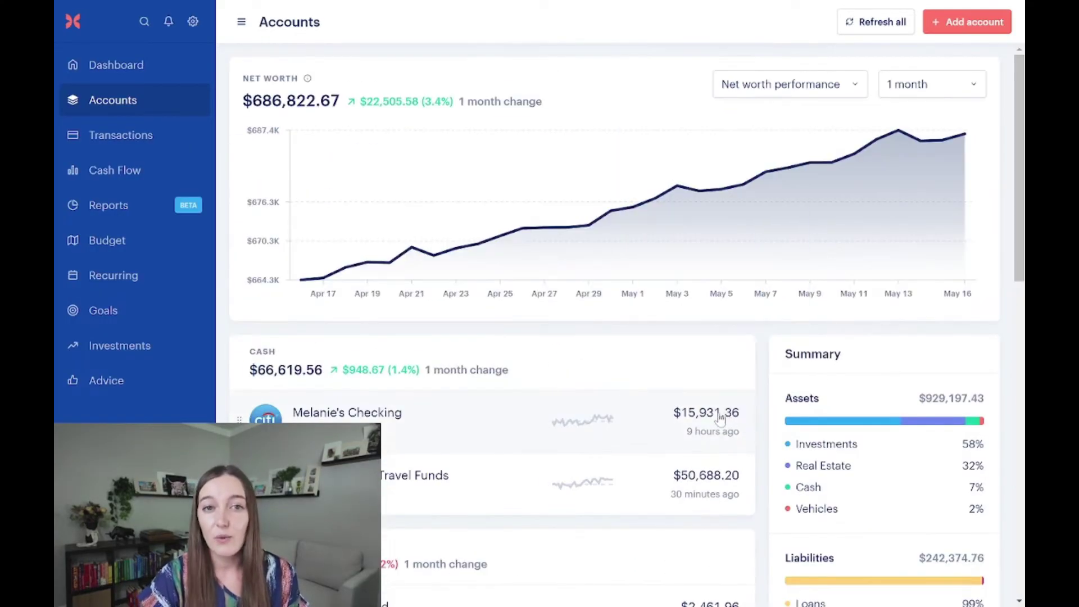
scroll(720, 417, down, 4)
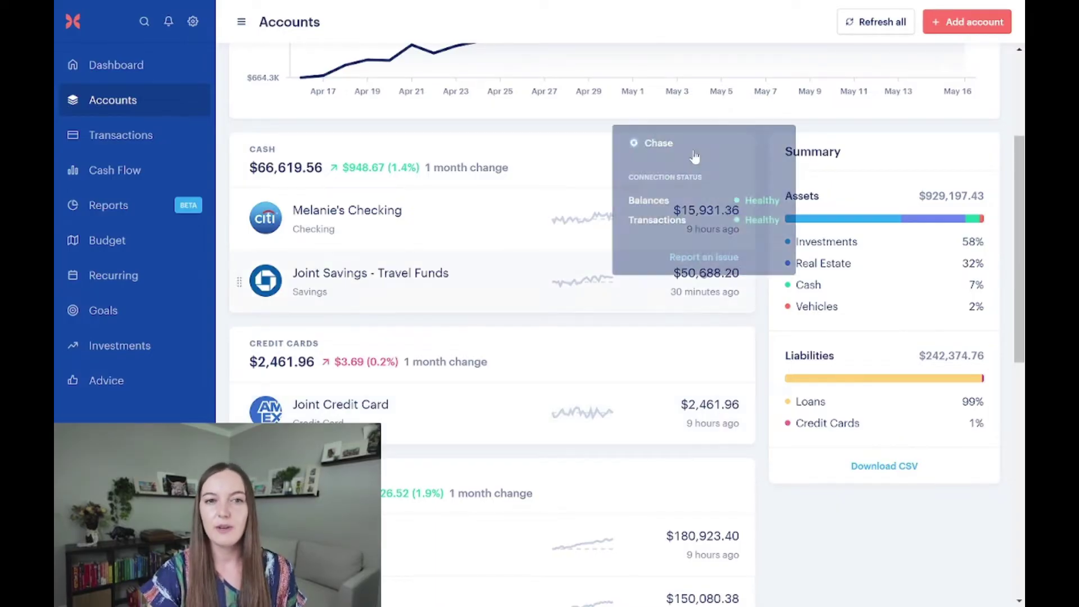
- Start a manual Loans account, then close the form without saving it
click(936, 28)
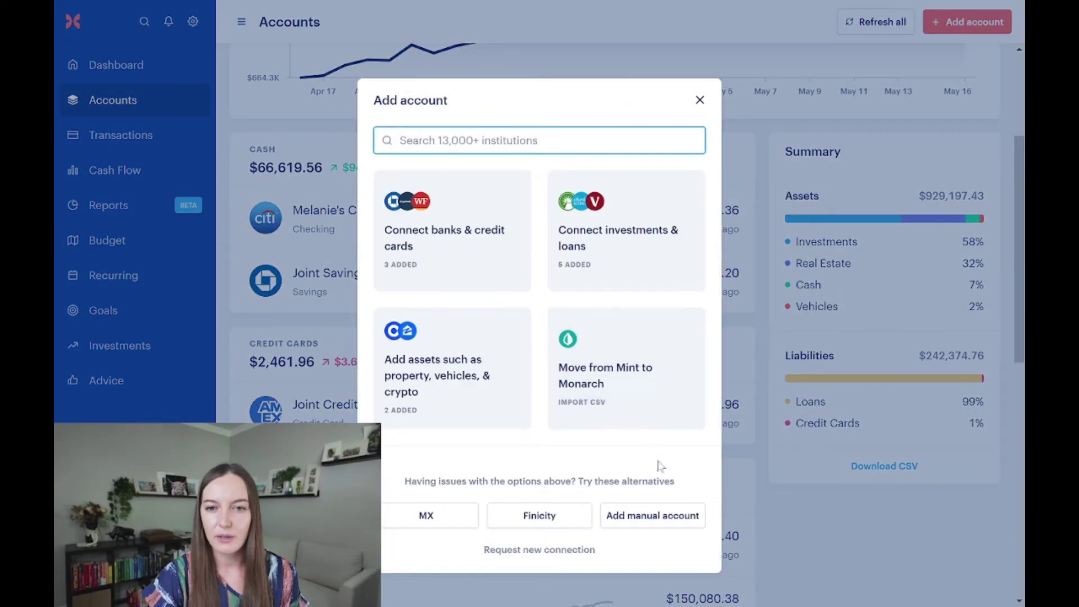
click(656, 515)
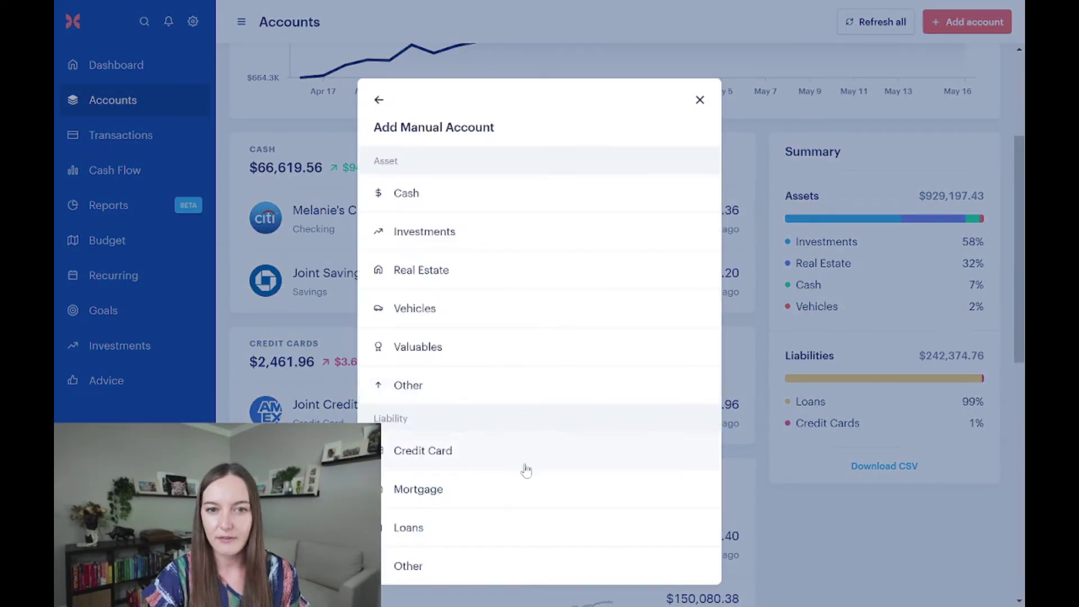
click(440, 541)
click(449, 189)
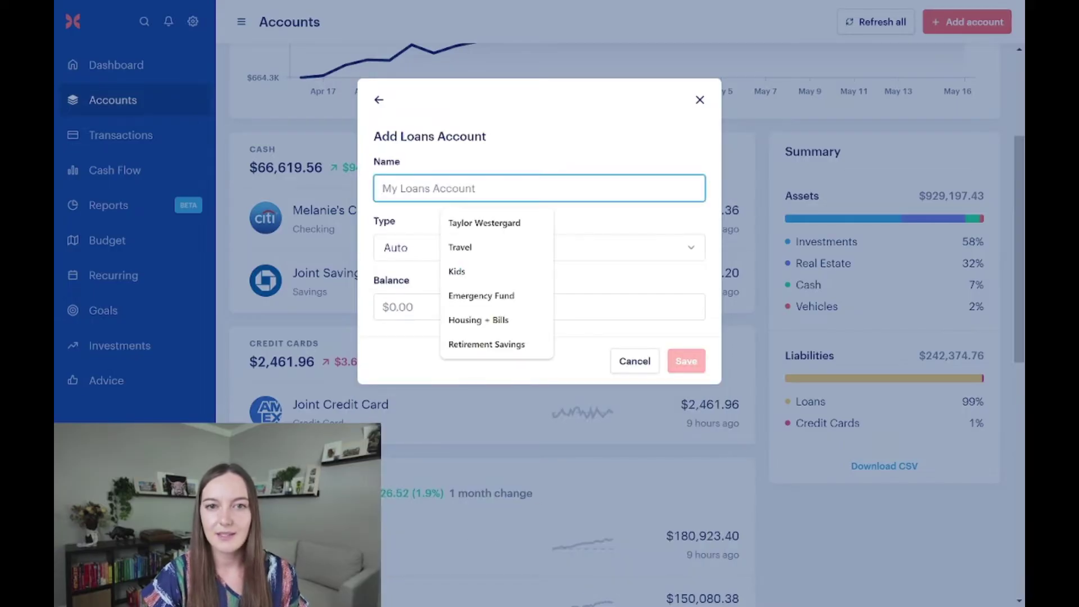
click(477, 163)
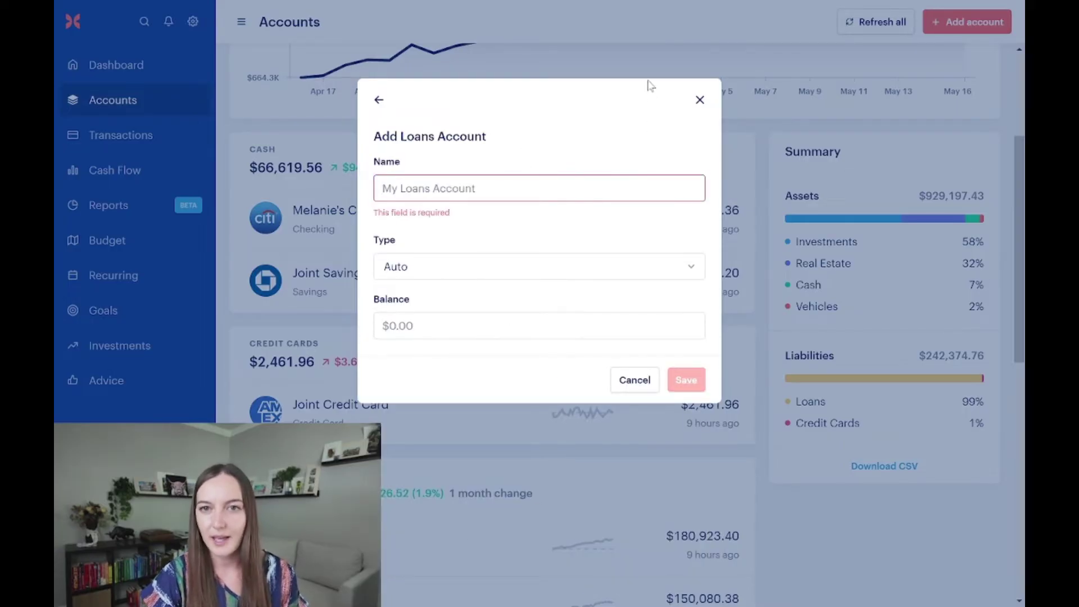
click(700, 100)
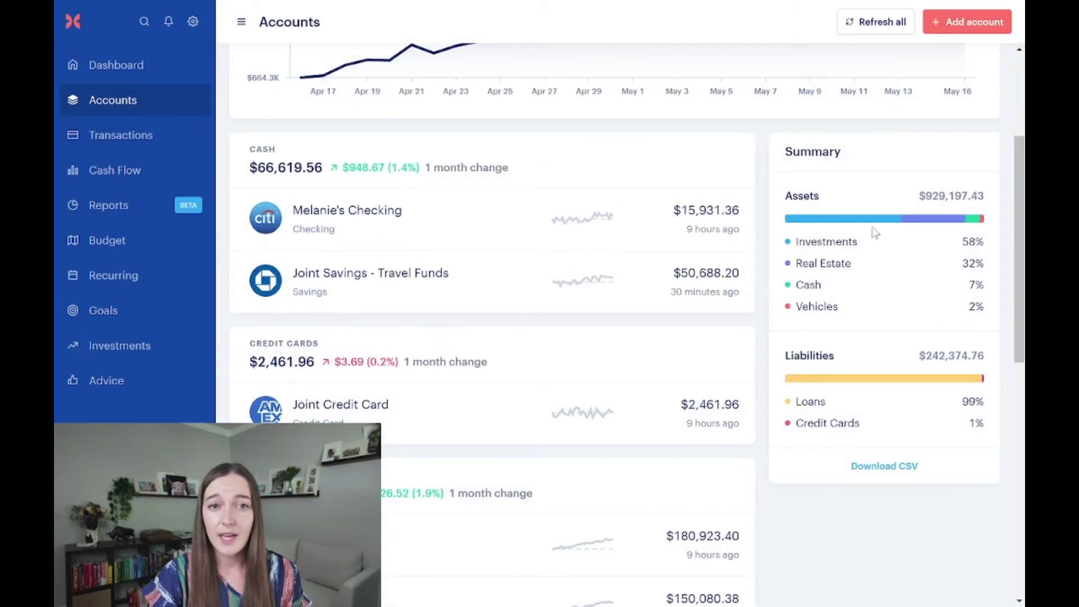
- Open the checking account's Edit Account form, close it, and return to Accounts ($686,822.67 net worth)
click(444, 221)
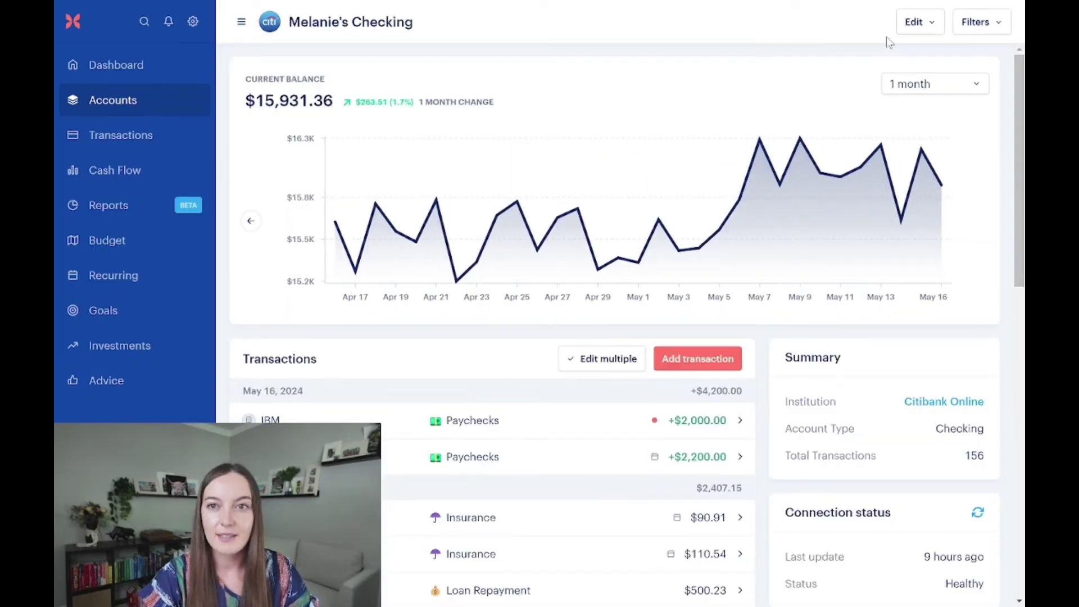
click(916, 22)
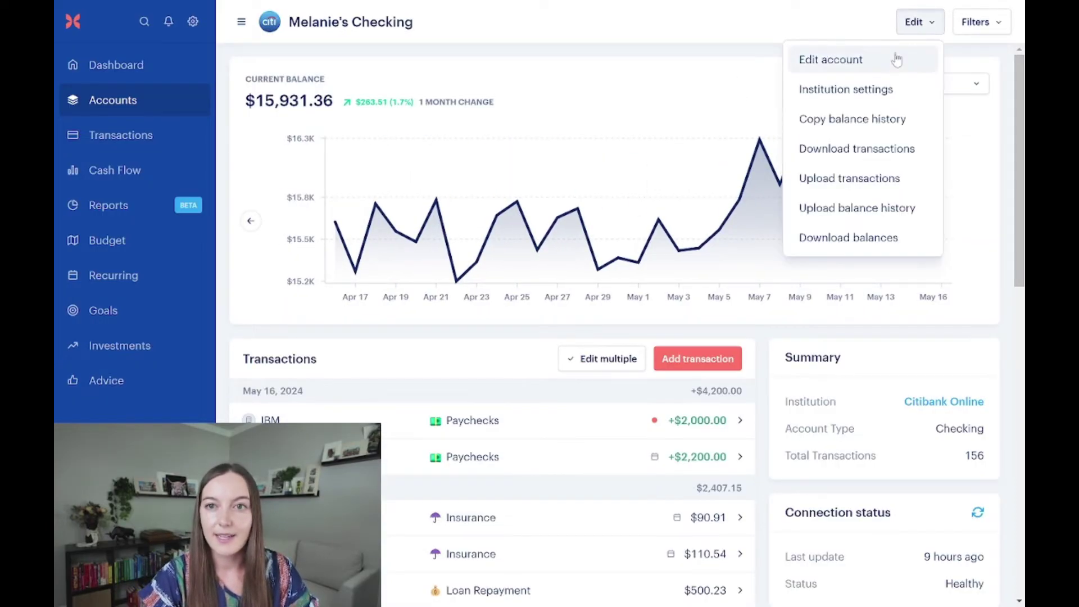
click(899, 54)
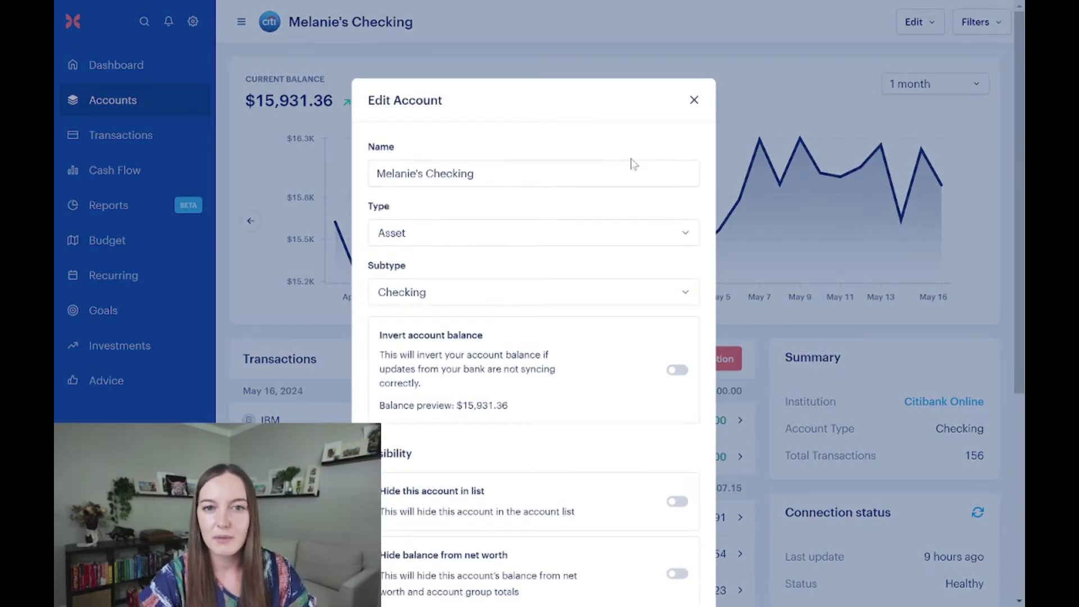
click(693, 100)
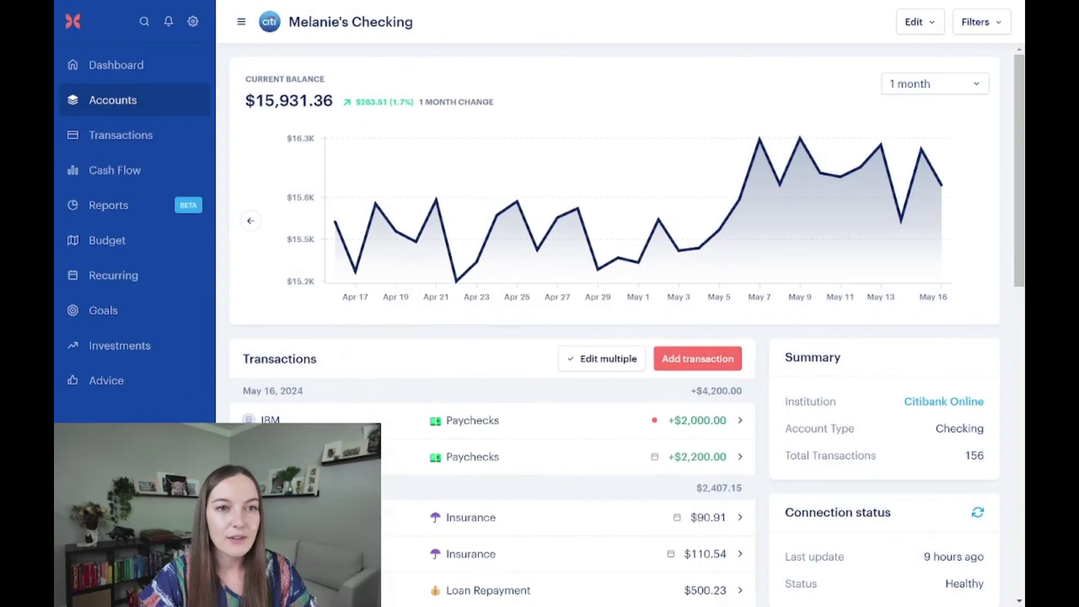
click(147, 114)
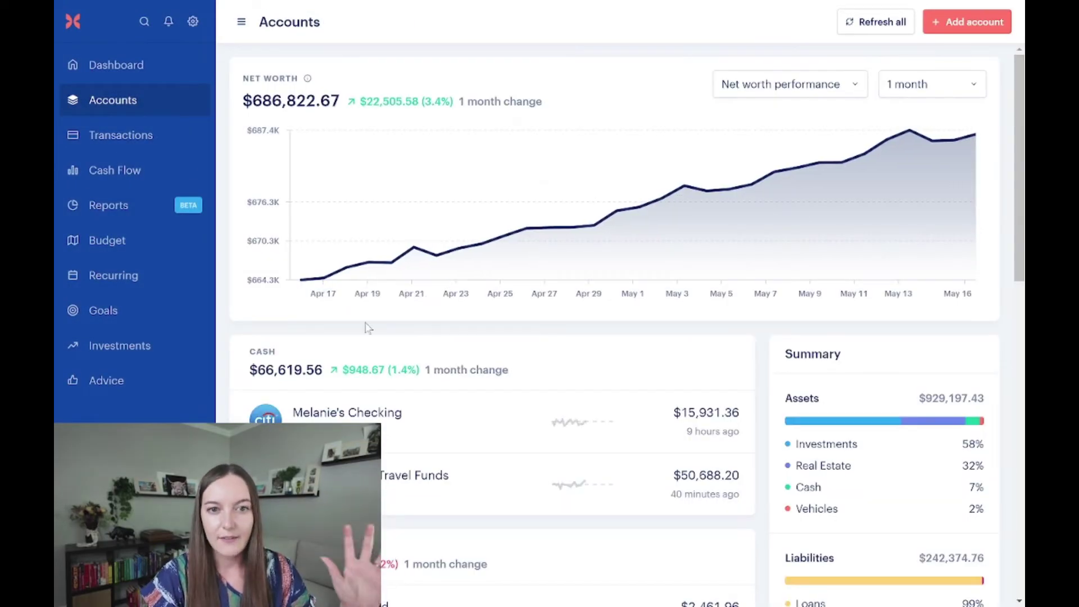
scroll(474, 388, down, 3)
click(462, 350)
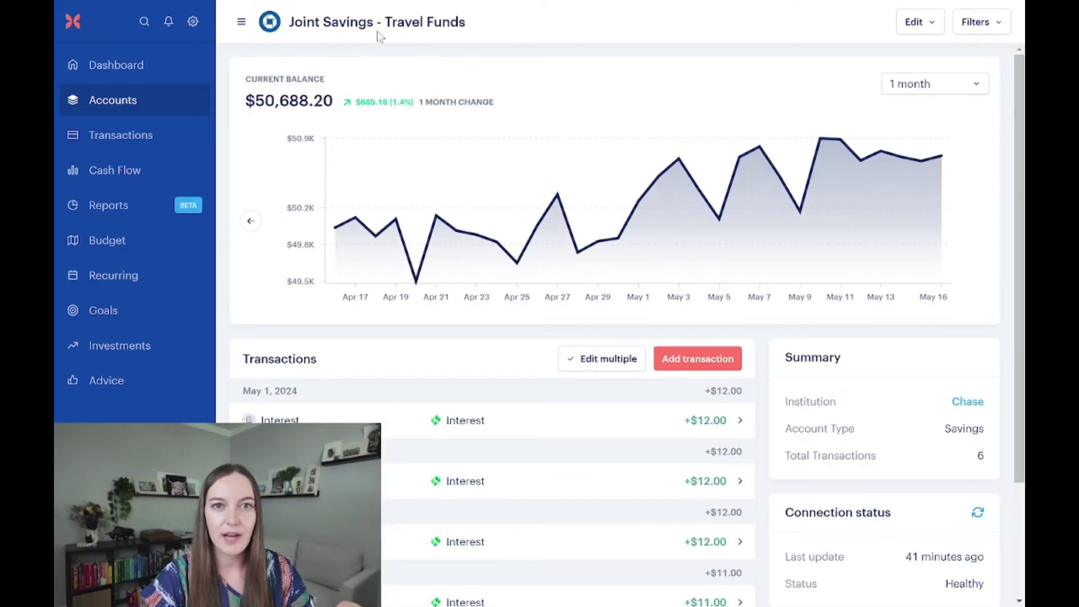
click(916, 28)
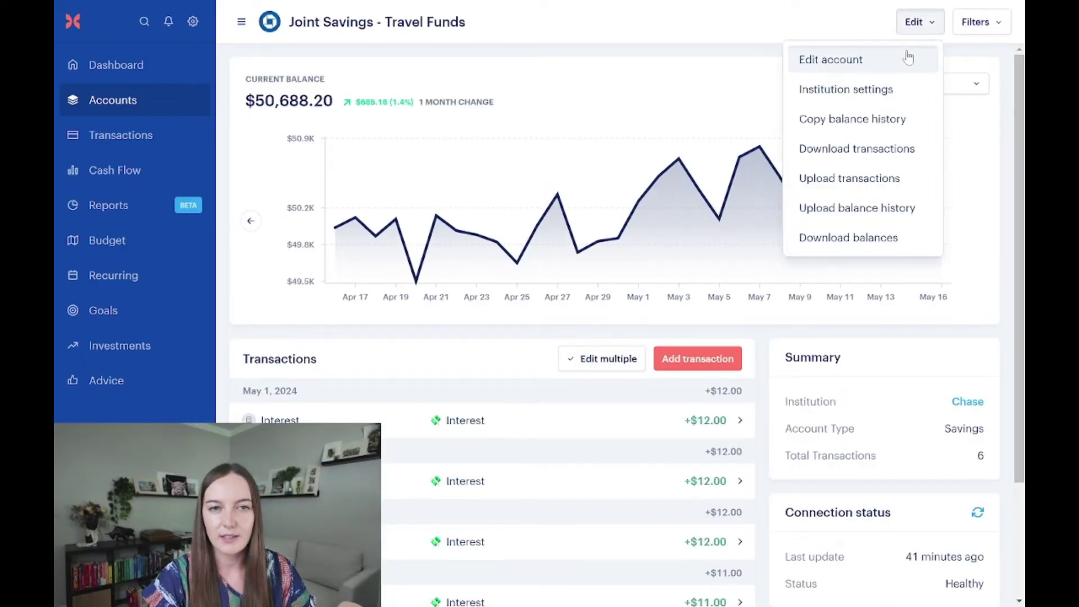
click(906, 56)
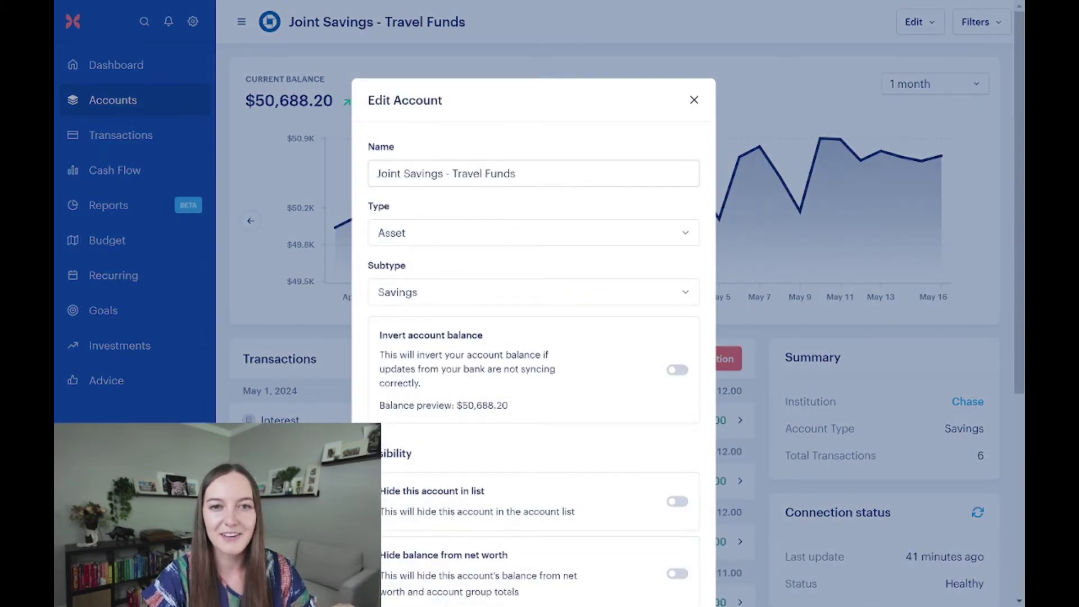
click(398, 173)
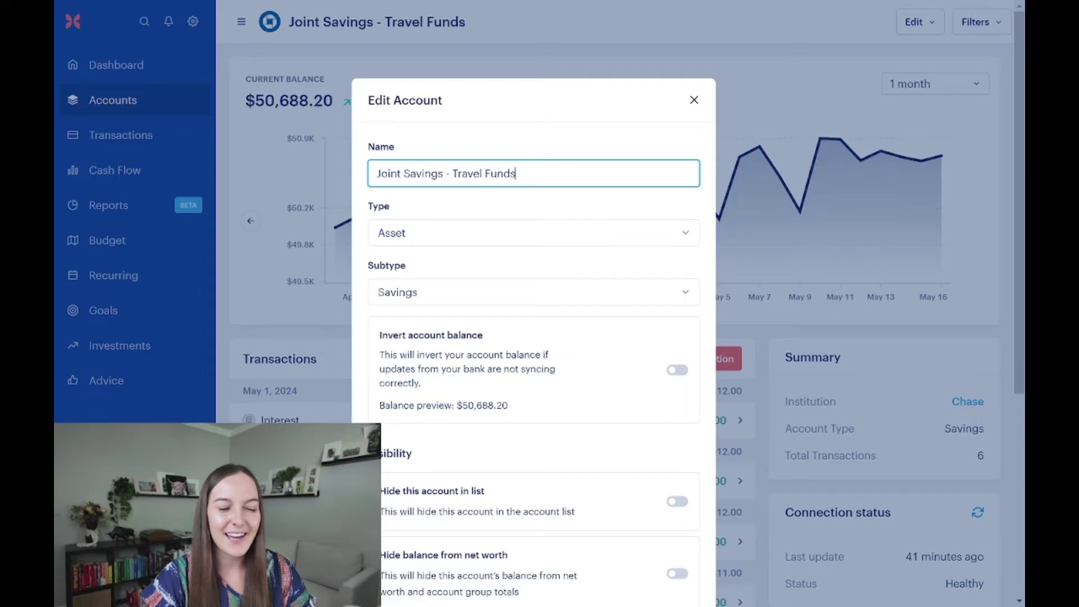
click(692, 101)
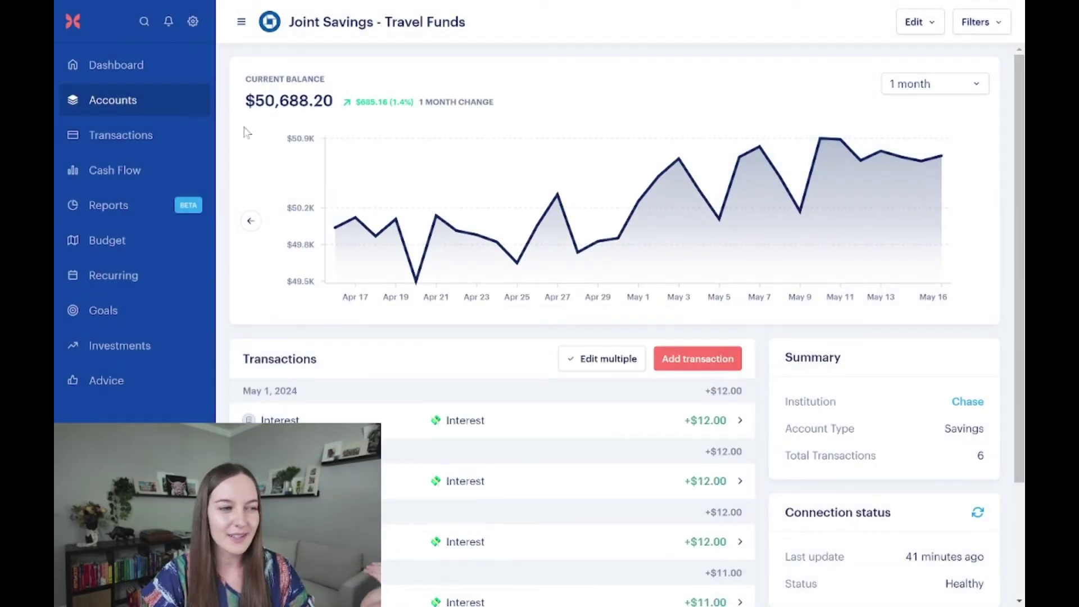
click(146, 108)
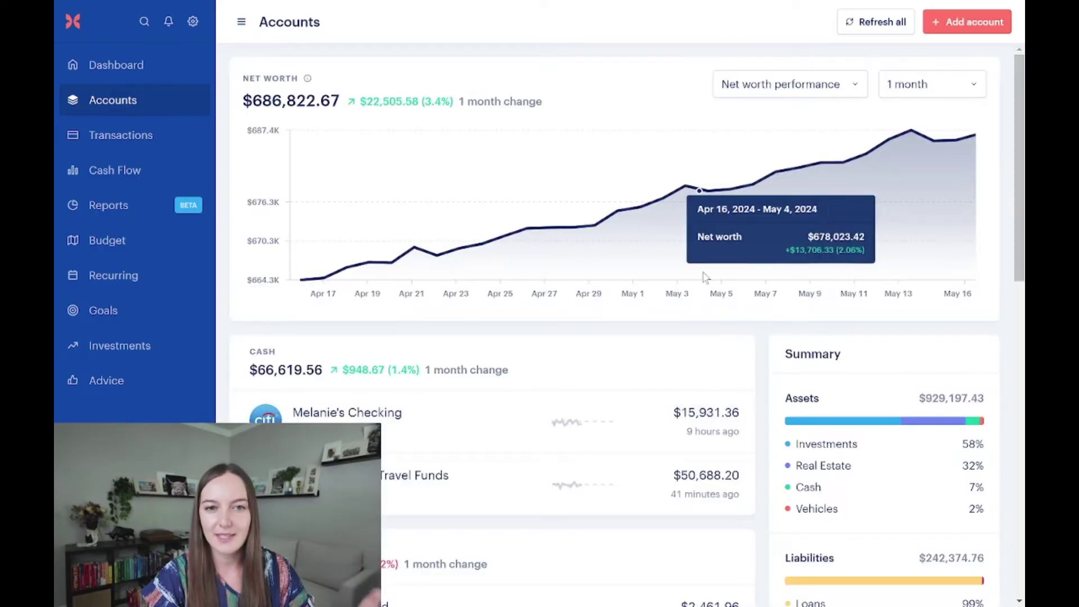
- Open Joint Savings - Travel Funds edit settings and scroll down to Close/Delete account
scroll(703, 272, down, 5)
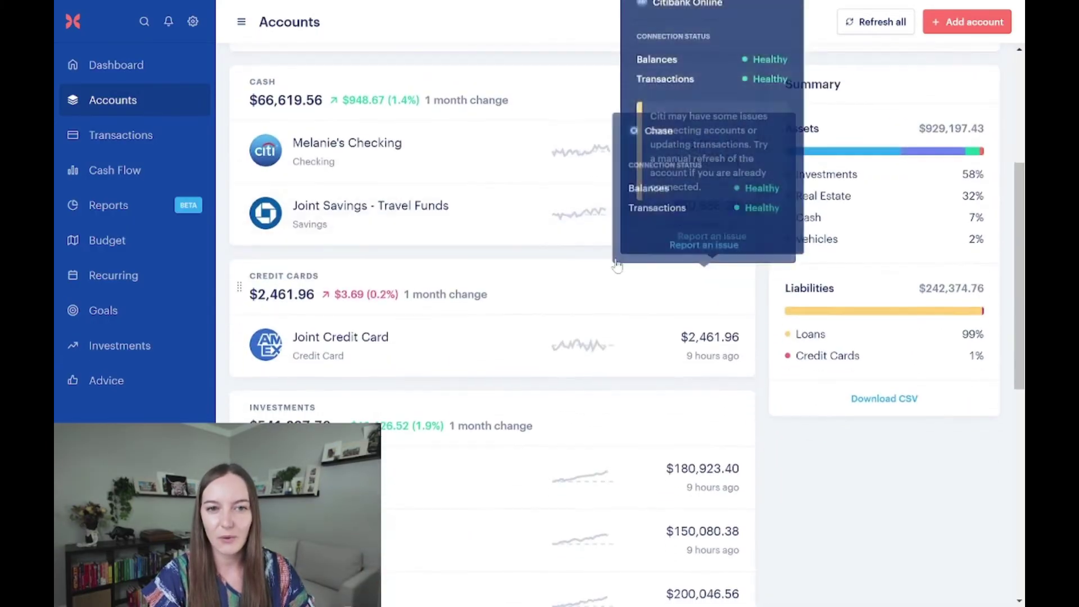
click(380, 224)
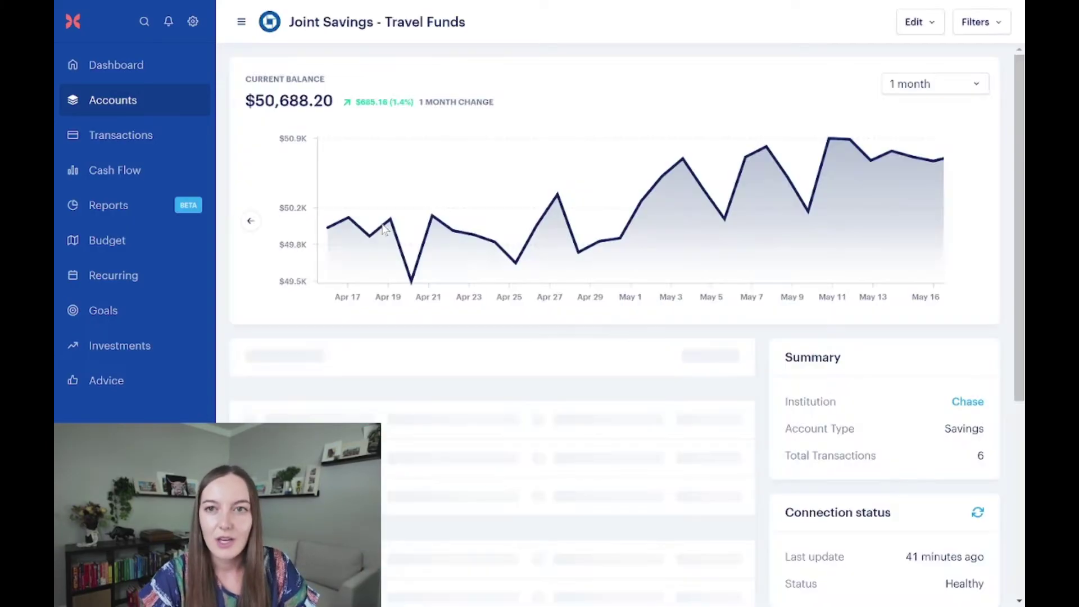
click(915, 22)
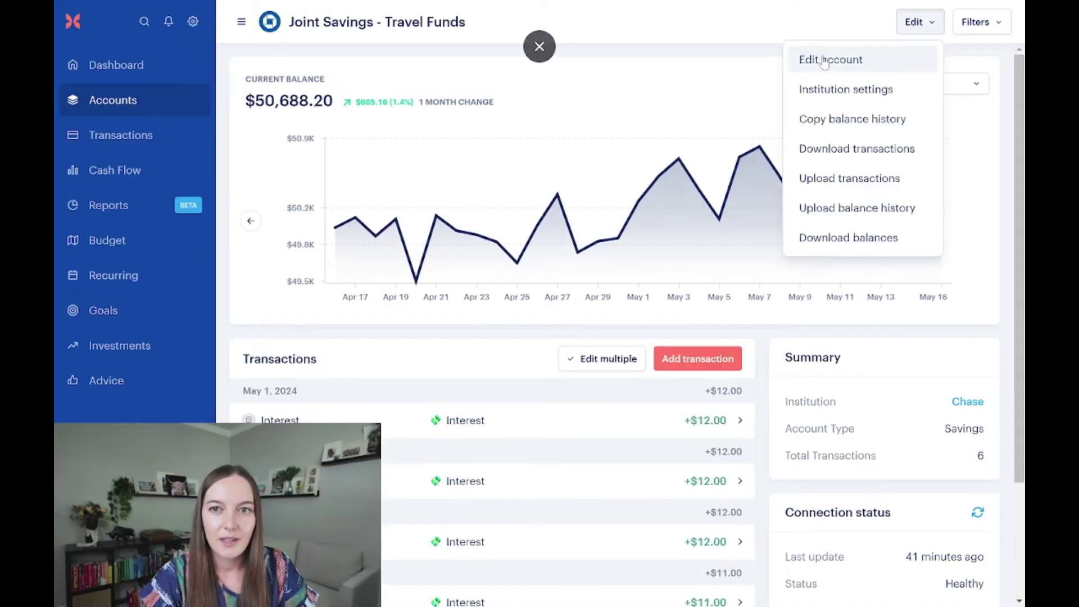
click(873, 62)
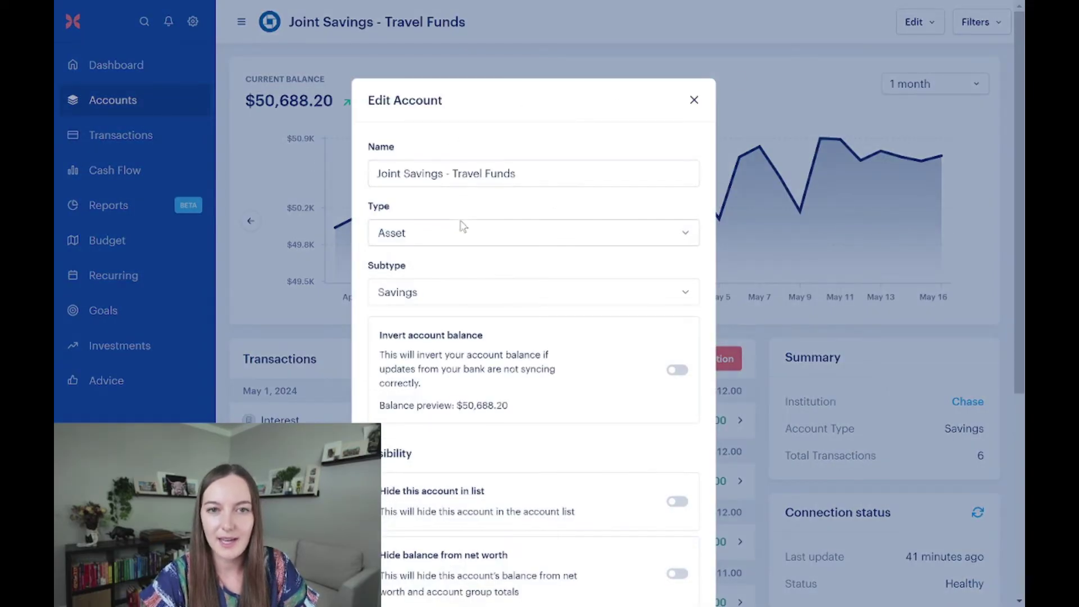
scroll(463, 225, down, 2)
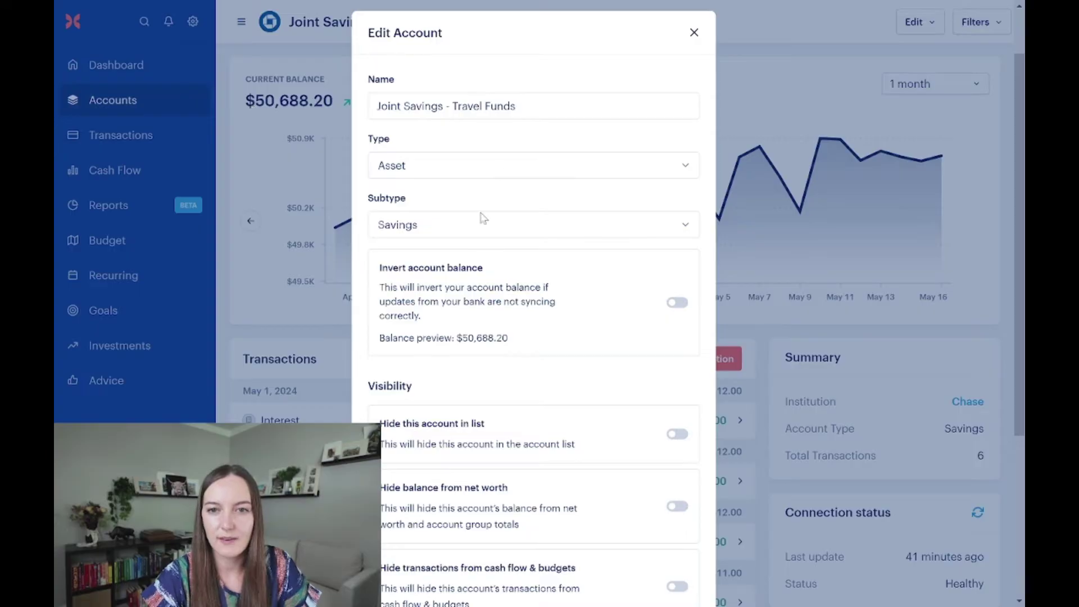
scroll(460, 208, down, 2)
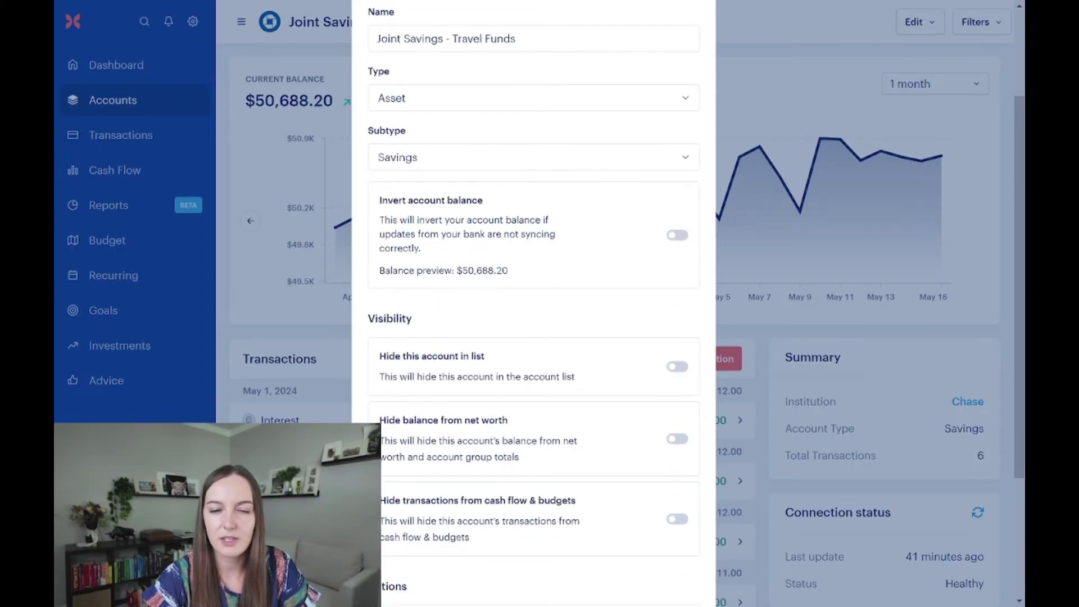
scroll(494, 250, down, 2)
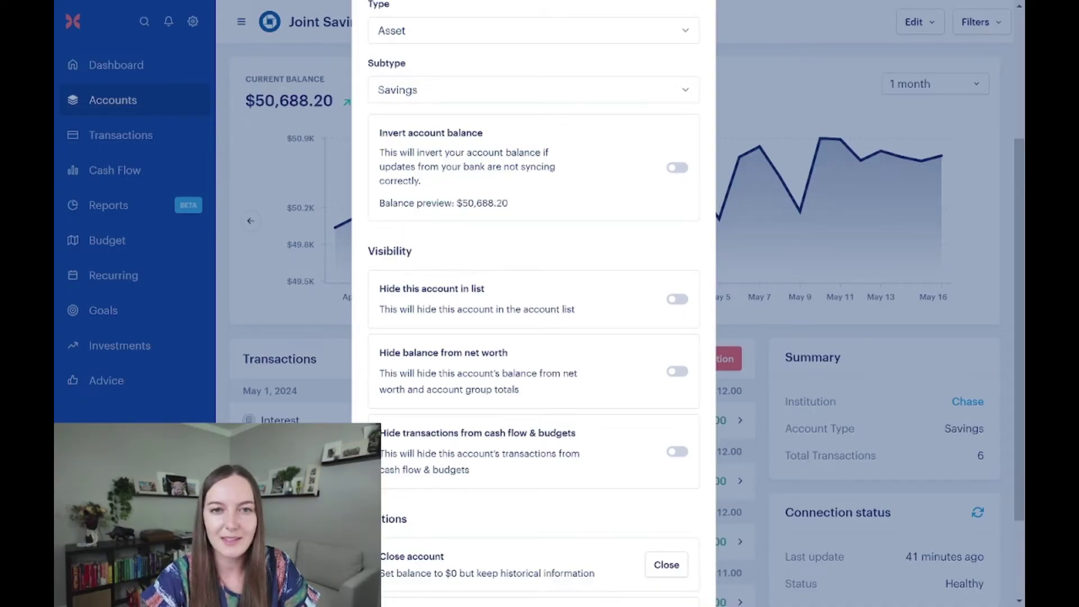
scroll(534, 303, down, 3)
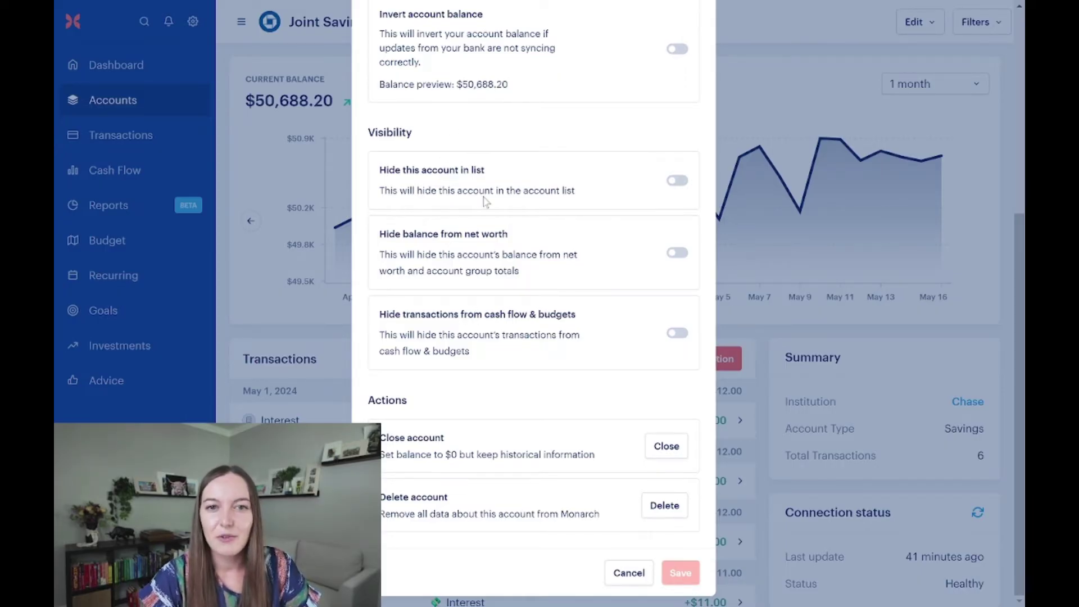
- Turn on 'Hide transactions from cash flow & budgets' for Joint Savings - Travel Funds and save
click(151, 112)
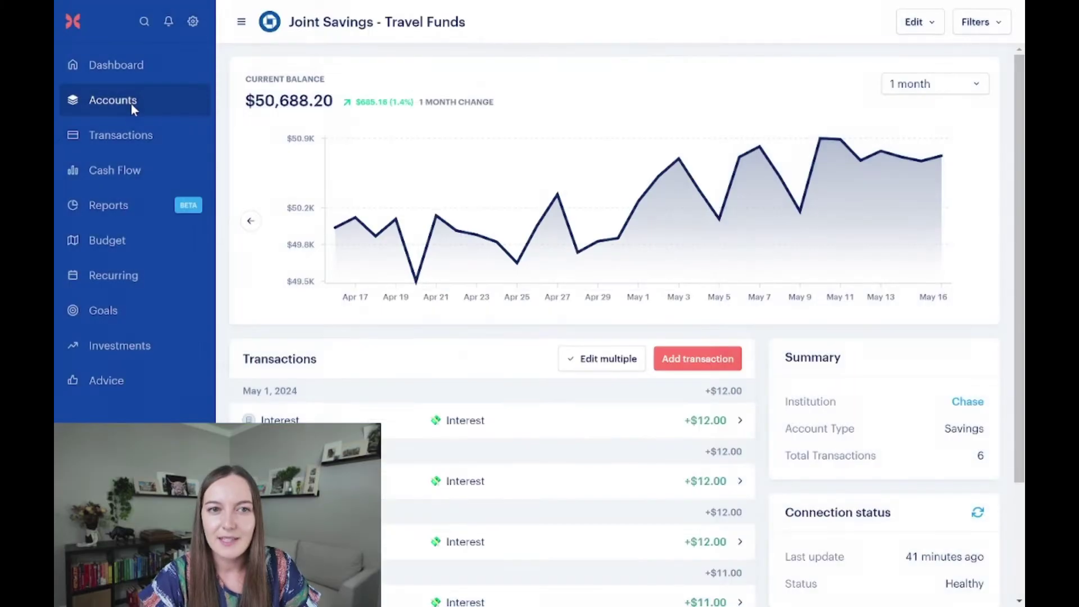
click(132, 103)
scroll(489, 385, down, 5)
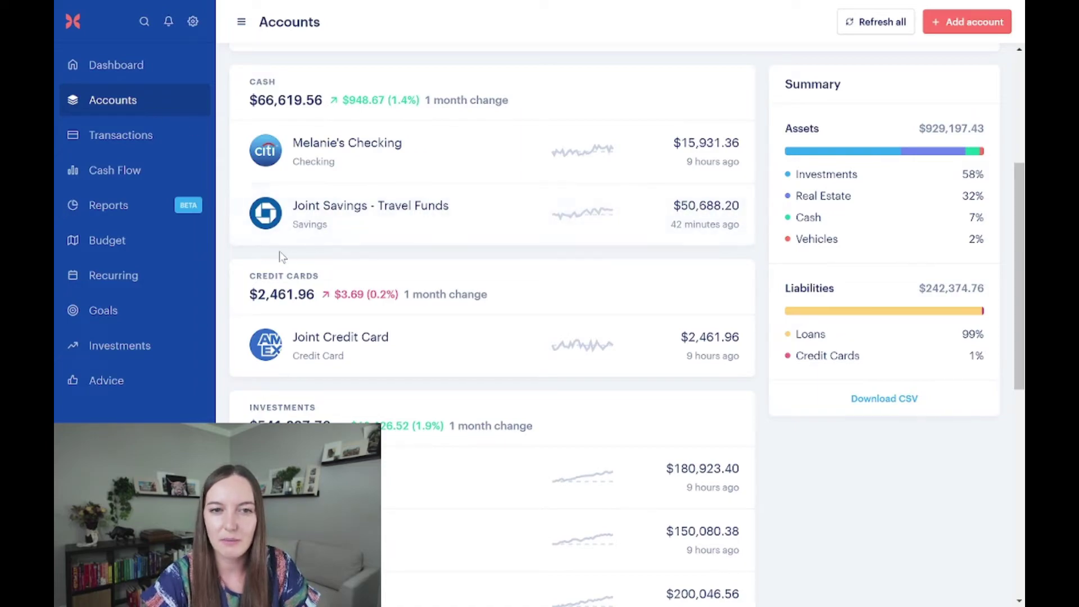
click(467, 235)
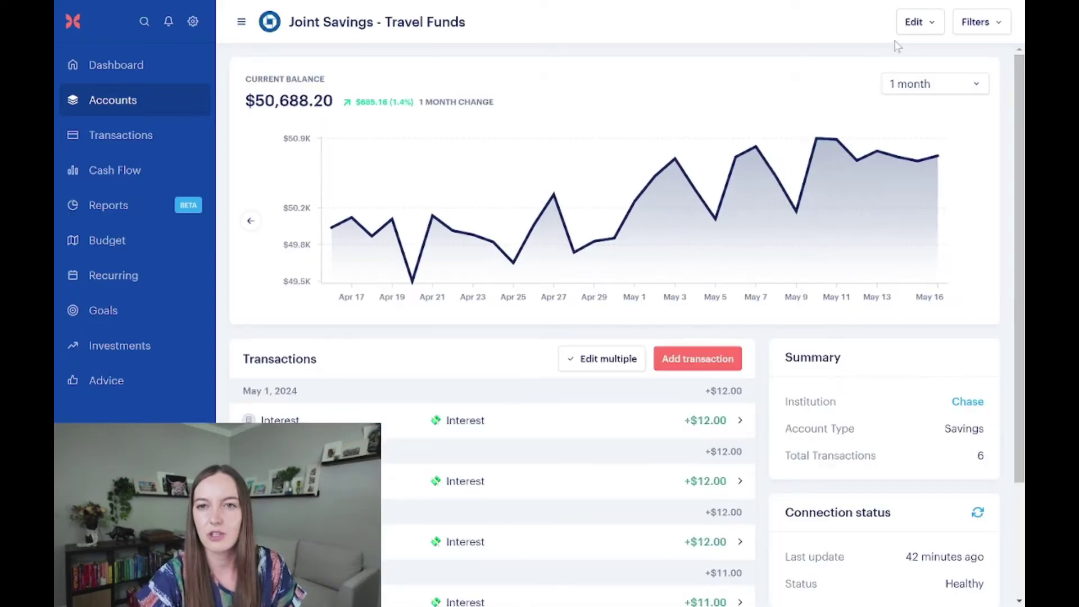
click(913, 25)
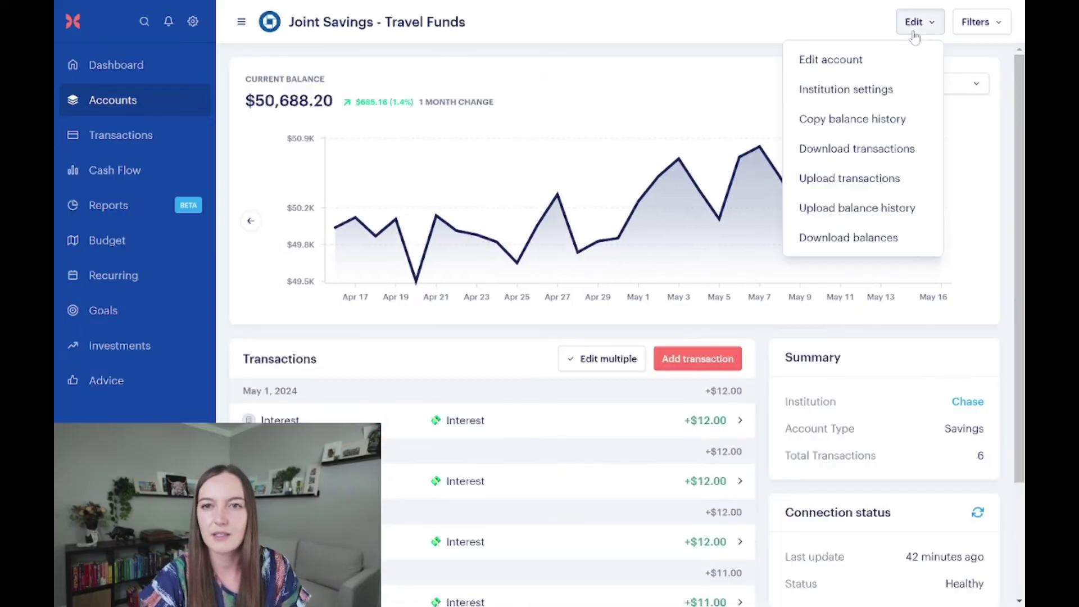
click(892, 58)
scroll(556, 227, down, 5)
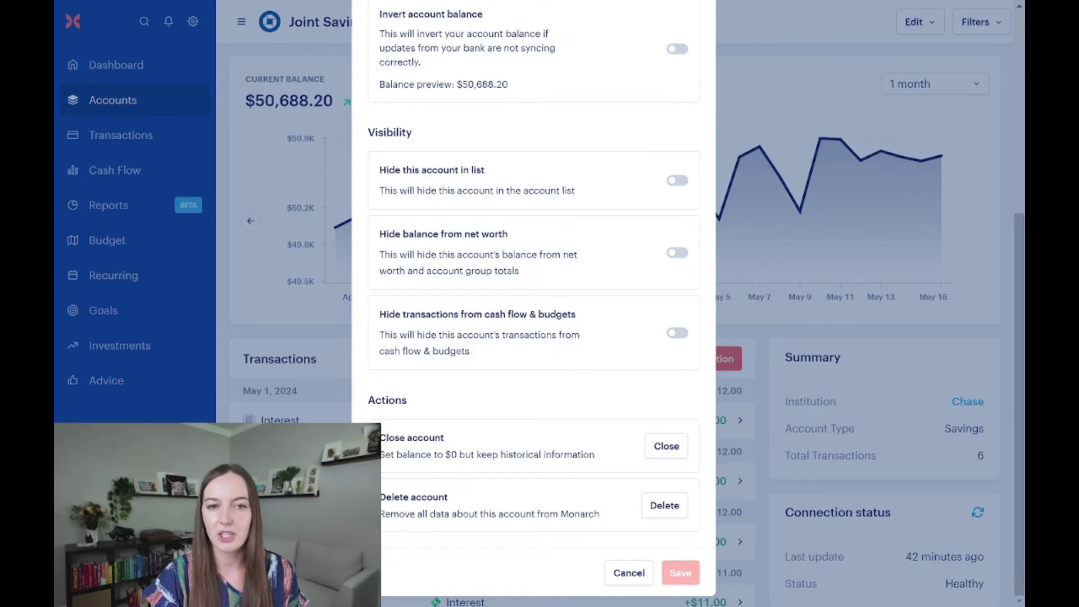
click(679, 333)
click(681, 573)
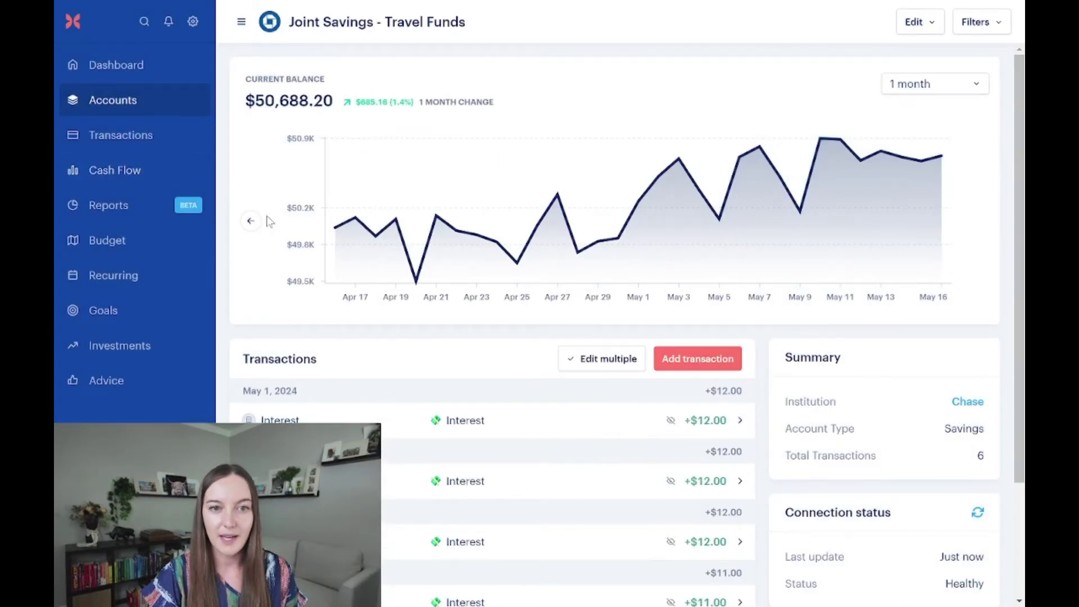
- Open the Transactions page and scroll through its 364 transactions
scroll(449, 281, down, 3)
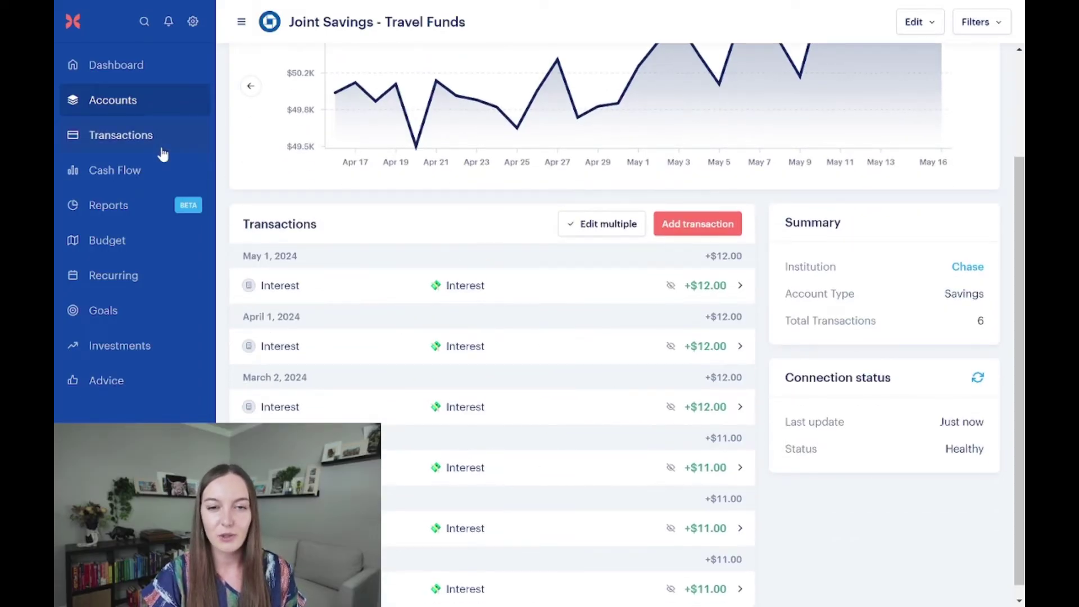
click(198, 141)
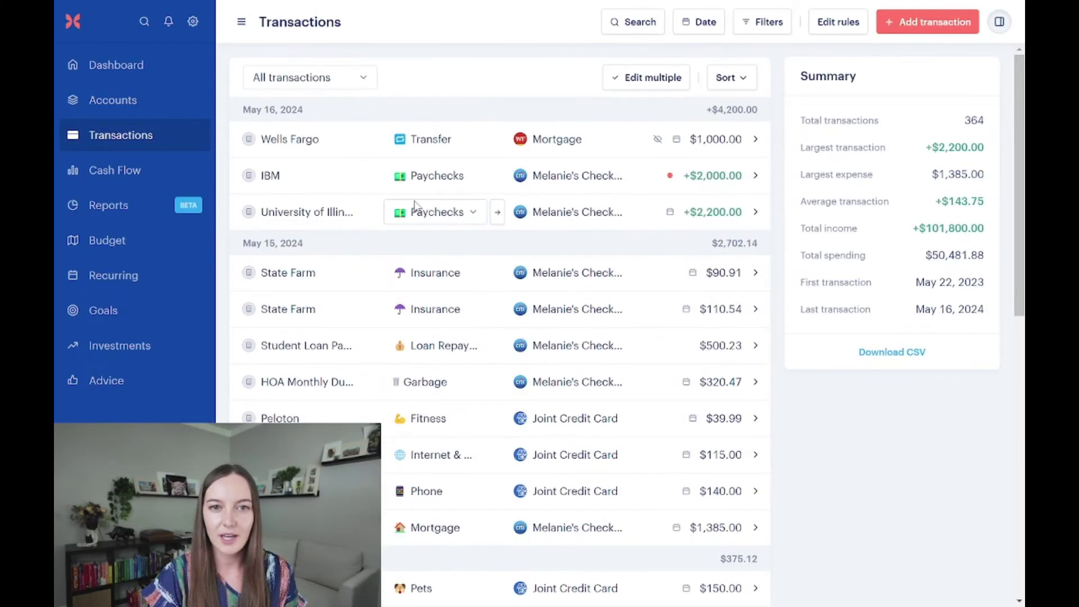
scroll(414, 203, down, 10)
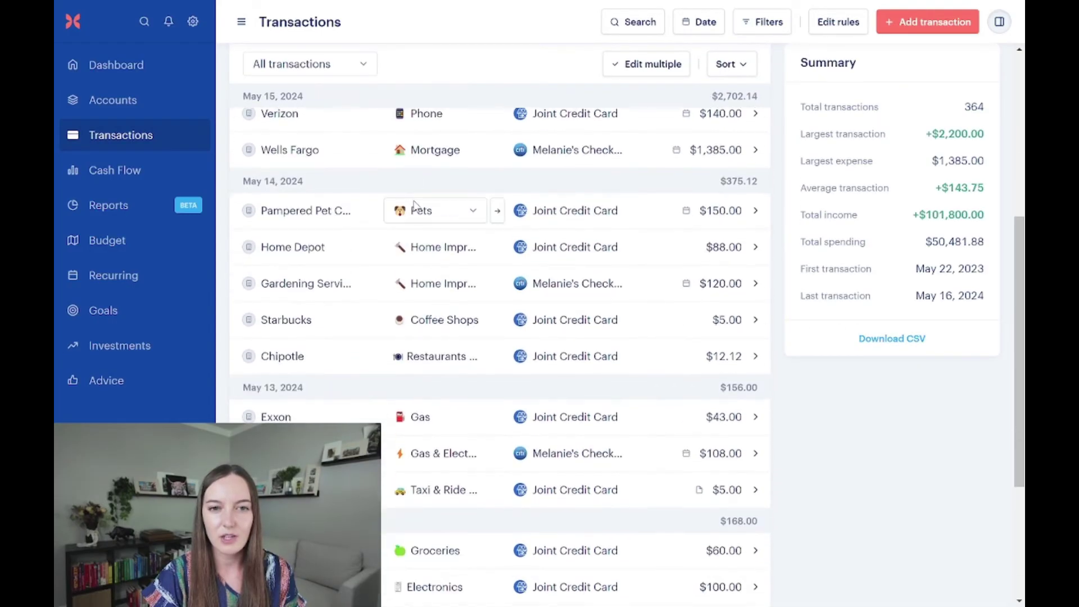
scroll(414, 204, down, 15)
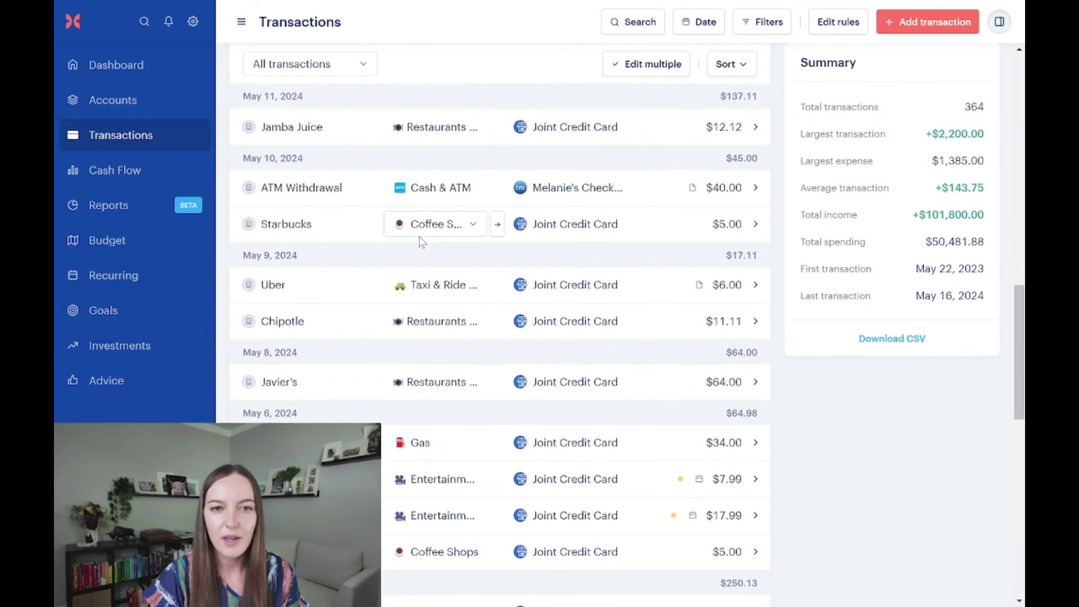
scroll(426, 254, down, 15)
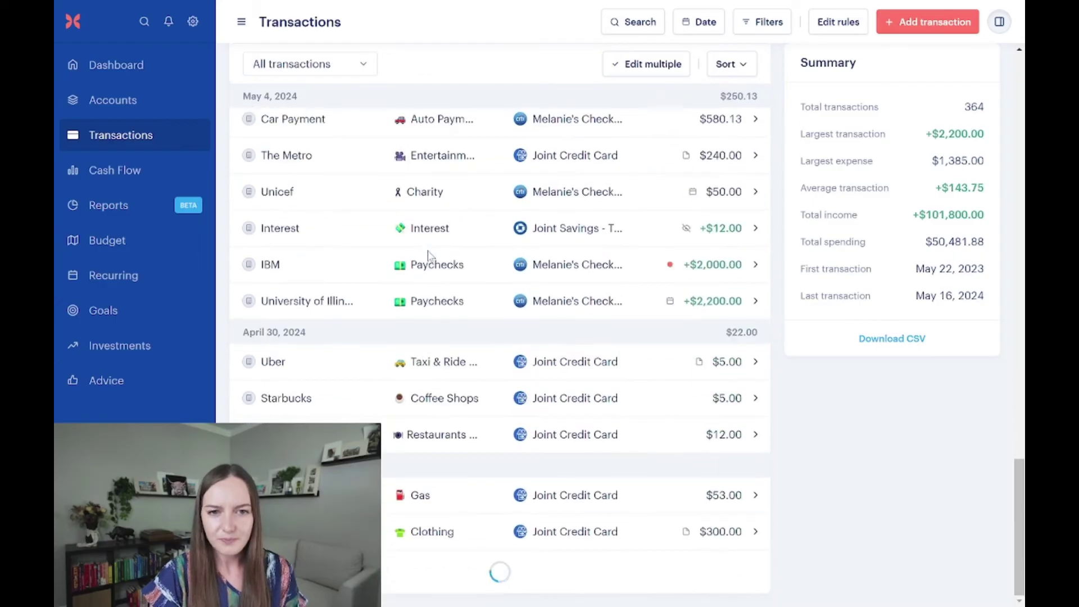
scroll(429, 258, down, 15)
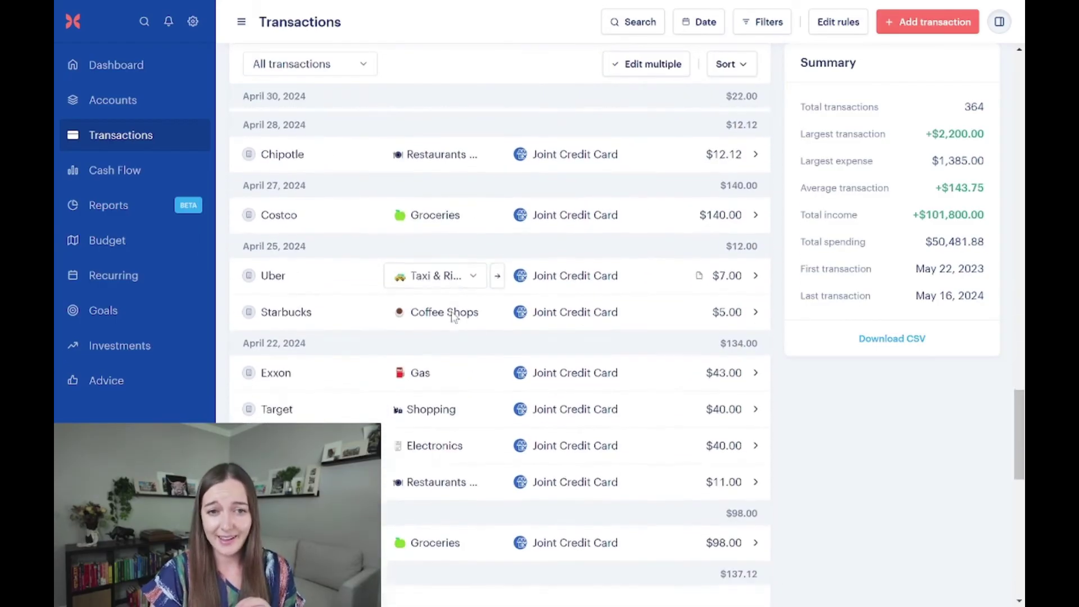
scroll(455, 316, down, 15)
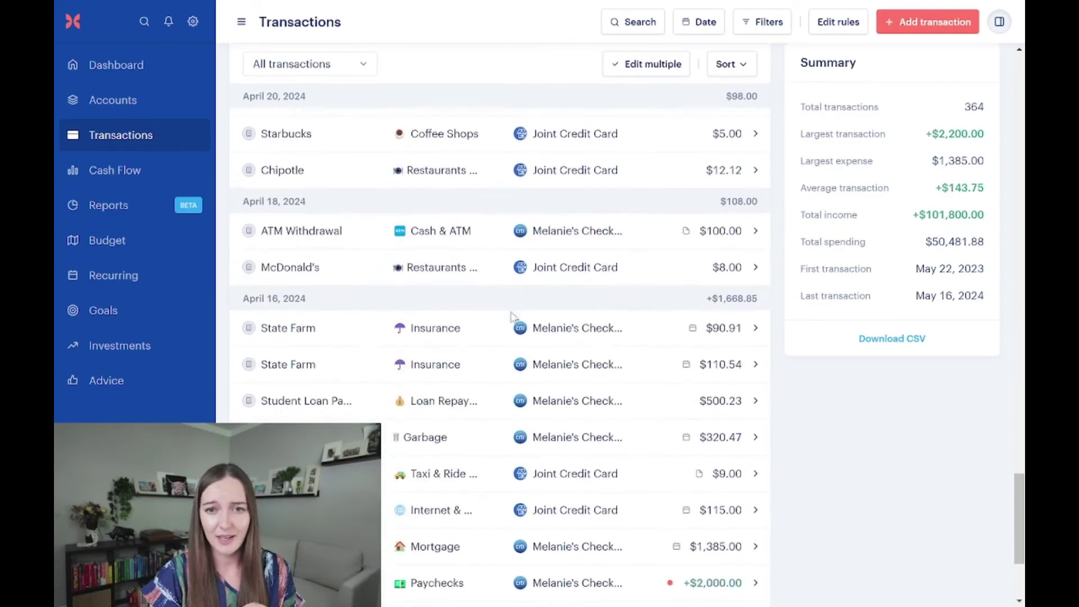
scroll(419, 278, down, 8)
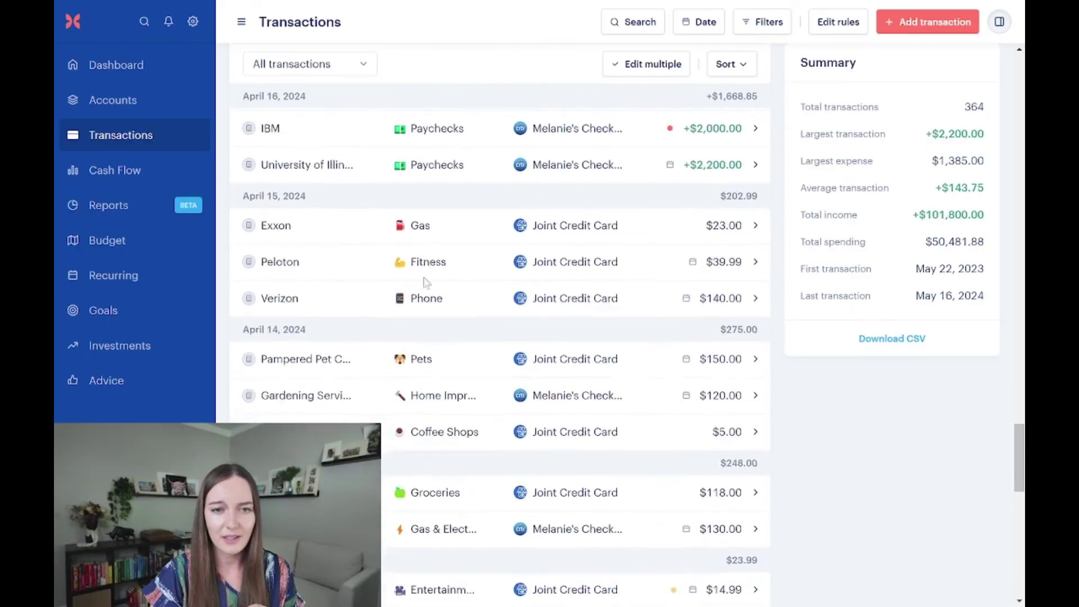
- Open the Joint Savings - Travel Funds account from the Accounts overview
click(128, 107)
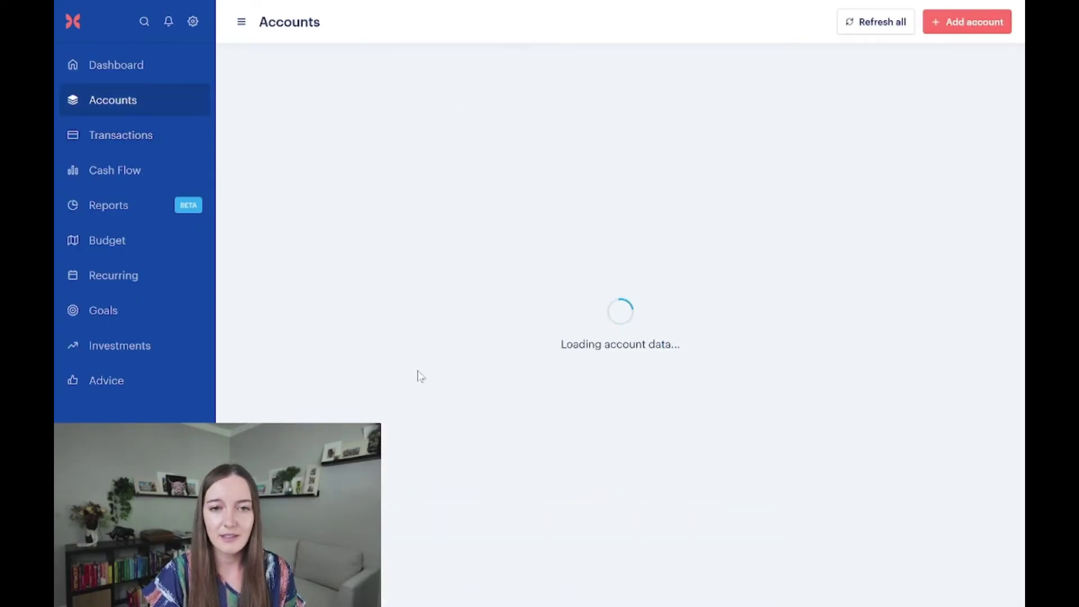
scroll(413, 358, down, 1)
scroll(413, 358, down, 7)
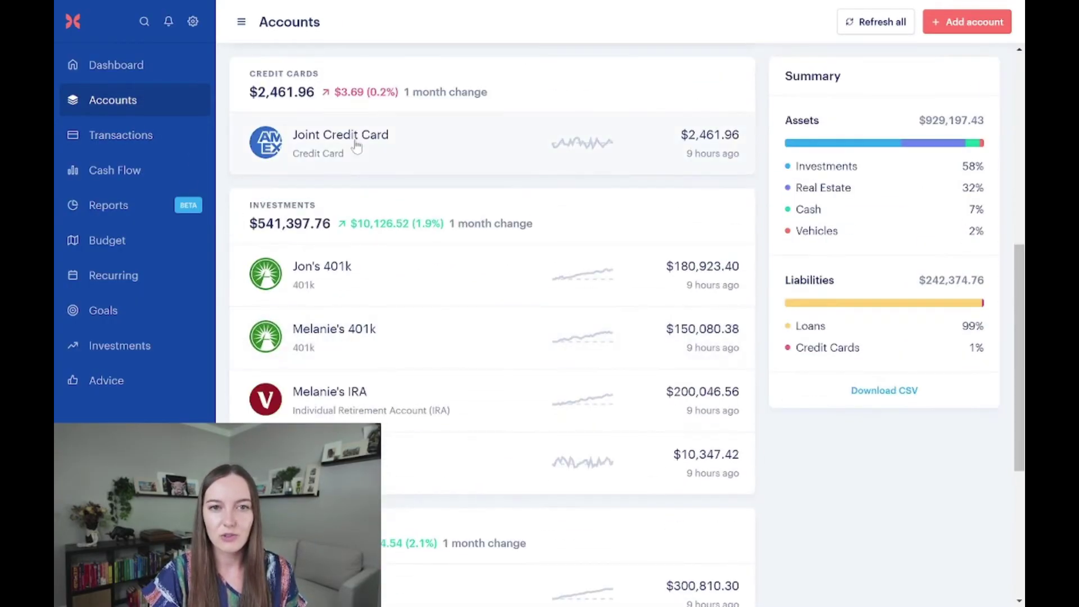
scroll(366, 185, up, 3)
click(368, 212)
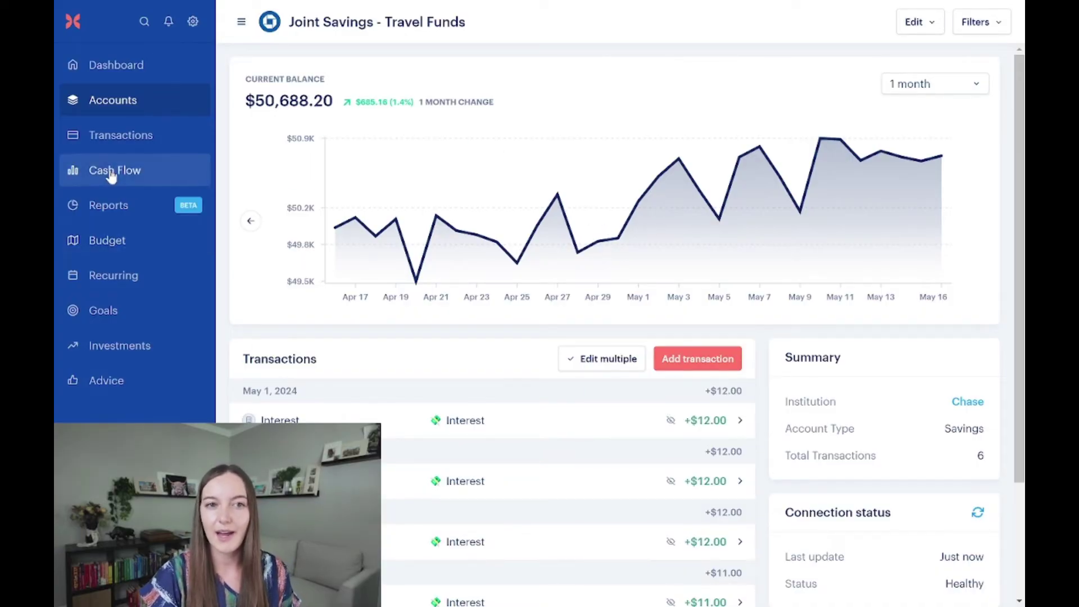
- Check Cash Flow (May 2024 income $8,400, expenses $4,850) and Transactions, then return to Accounts
click(126, 181)
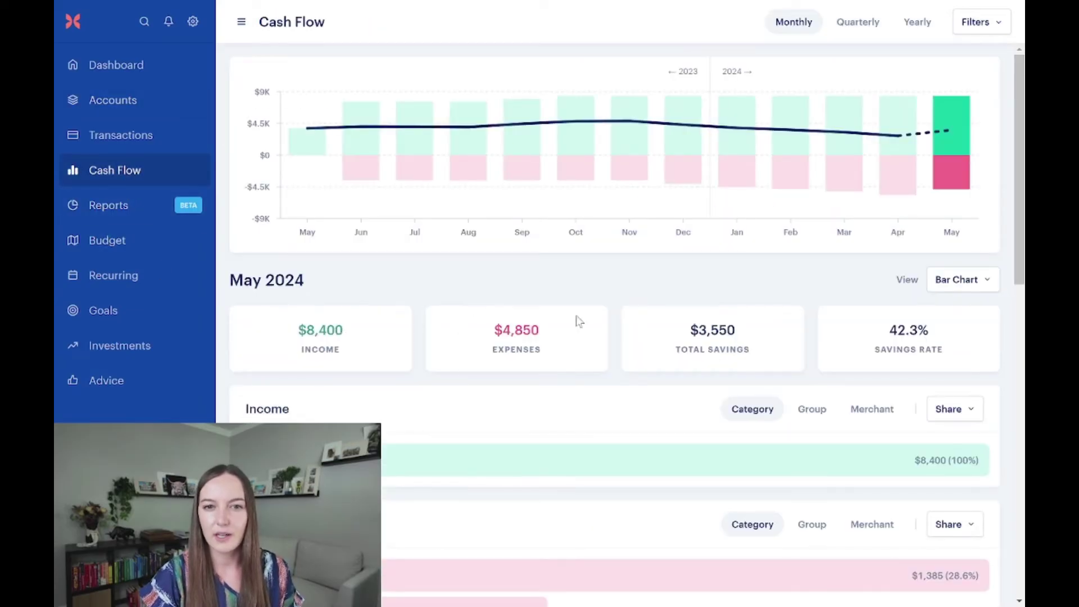
click(124, 139)
click(125, 108)
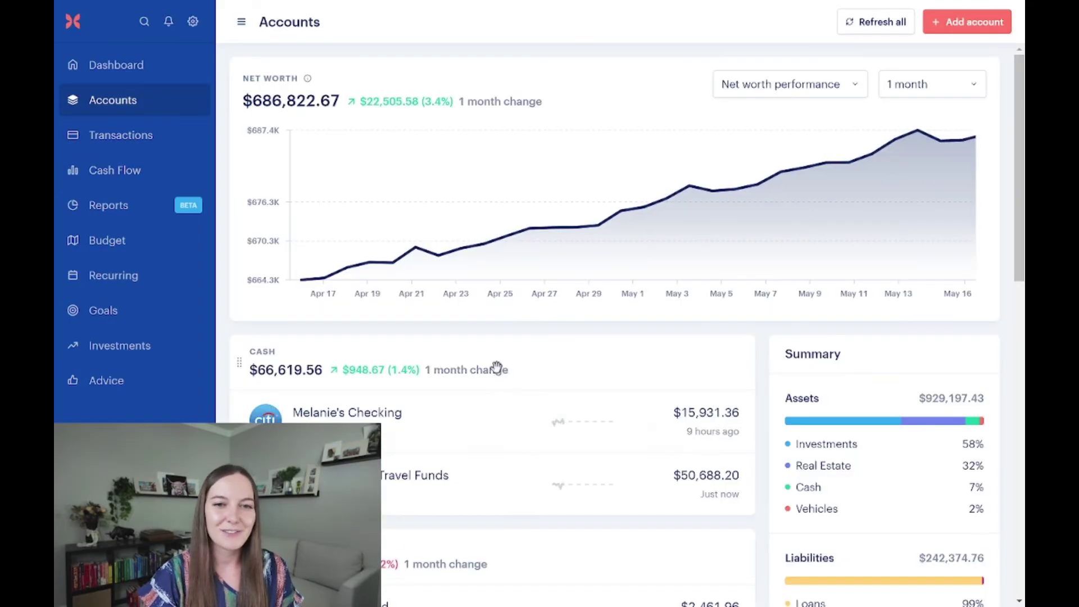
scroll(490, 382, down, 3)
- Open the Joint Savings - Travel Funds account and its Edit account form
click(437, 283)
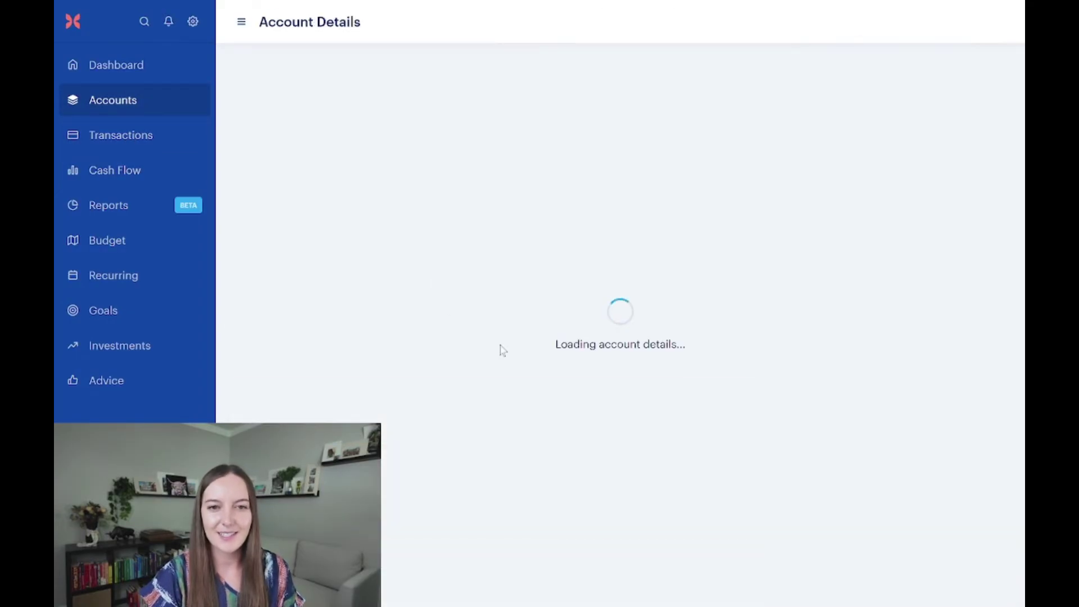
scroll(562, 398, down, 3)
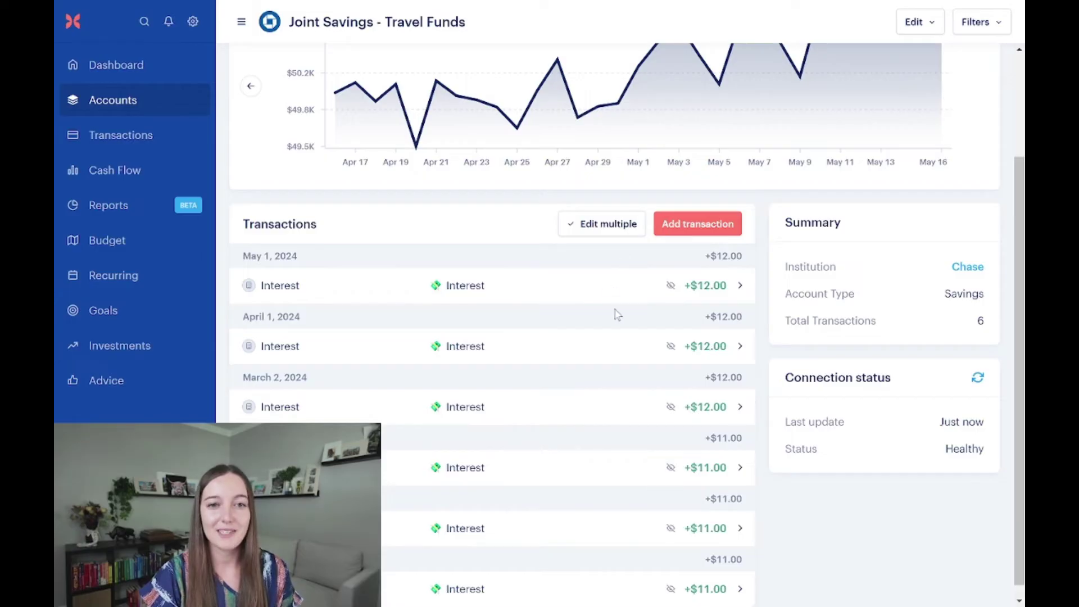
scroll(779, 241, up, 3)
click(921, 33)
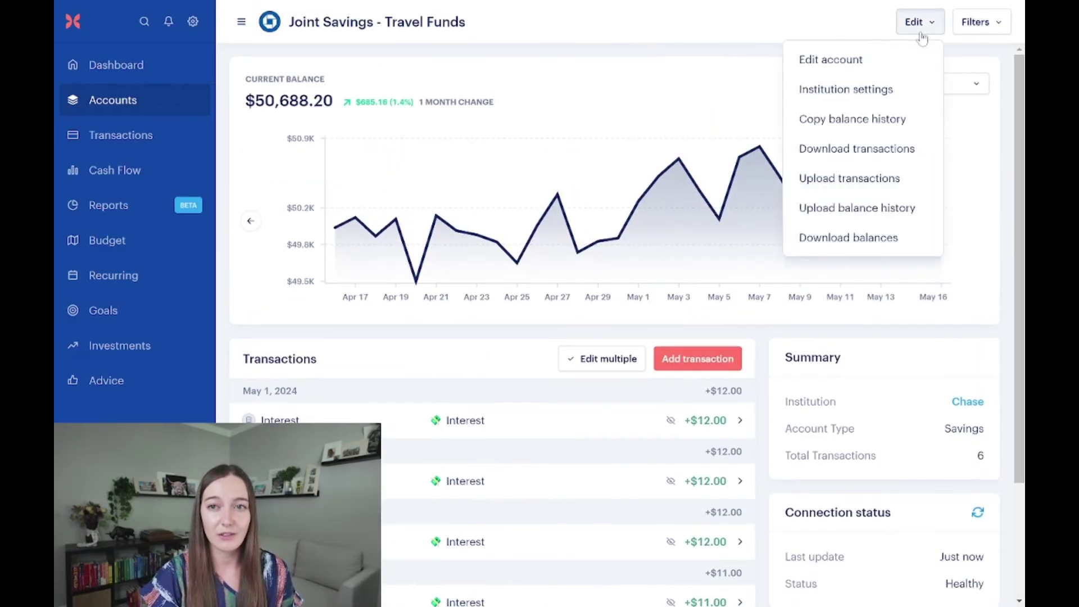
click(855, 60)
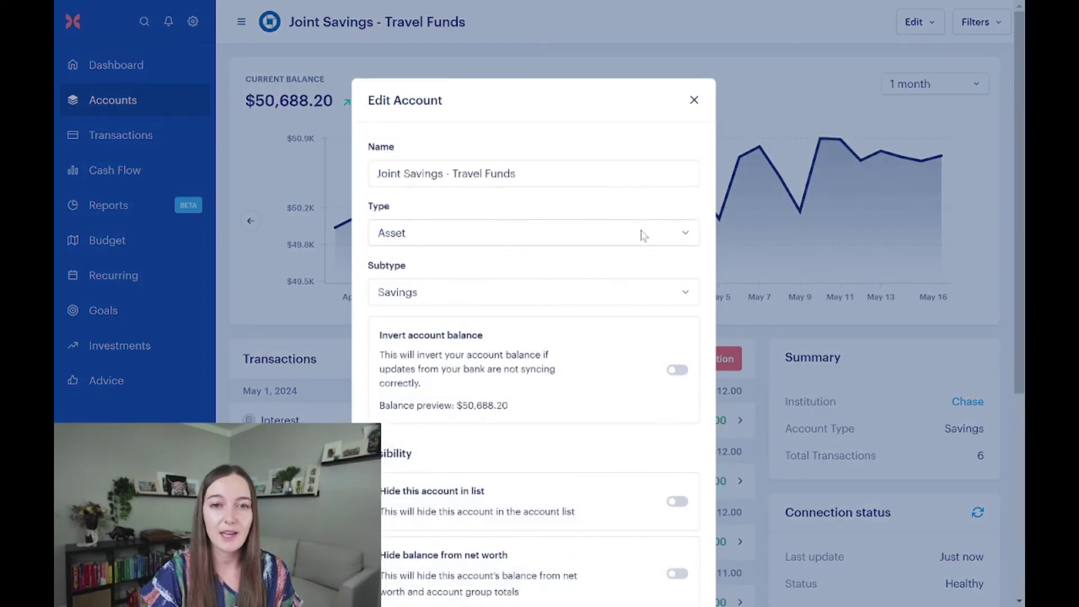
- Toggle off 'Hide transactions from cash flow & budgets' and close the editor
scroll(602, 294, down, 5)
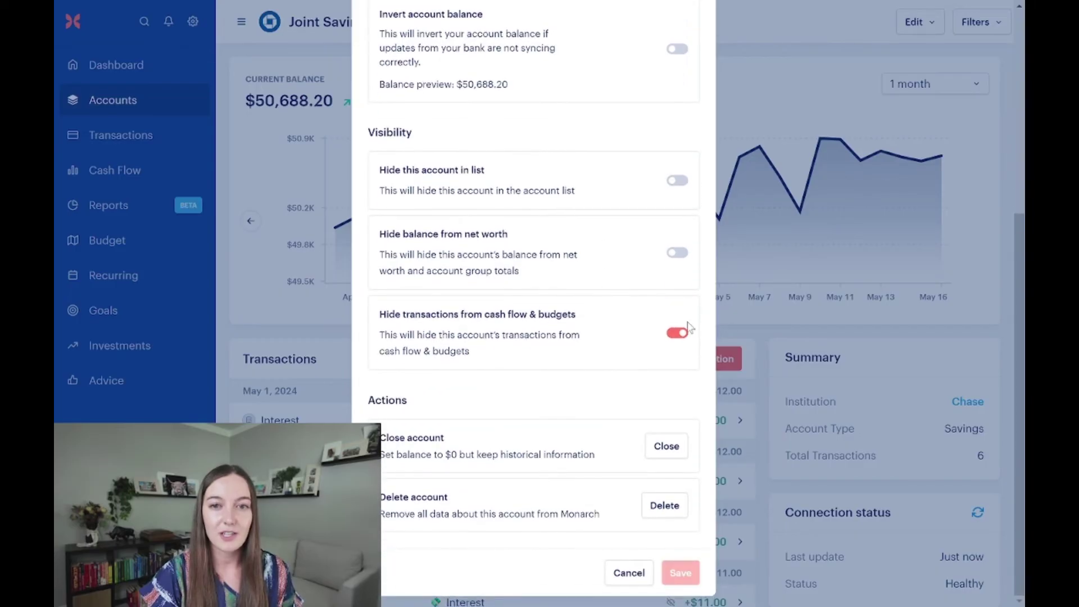
click(687, 331)
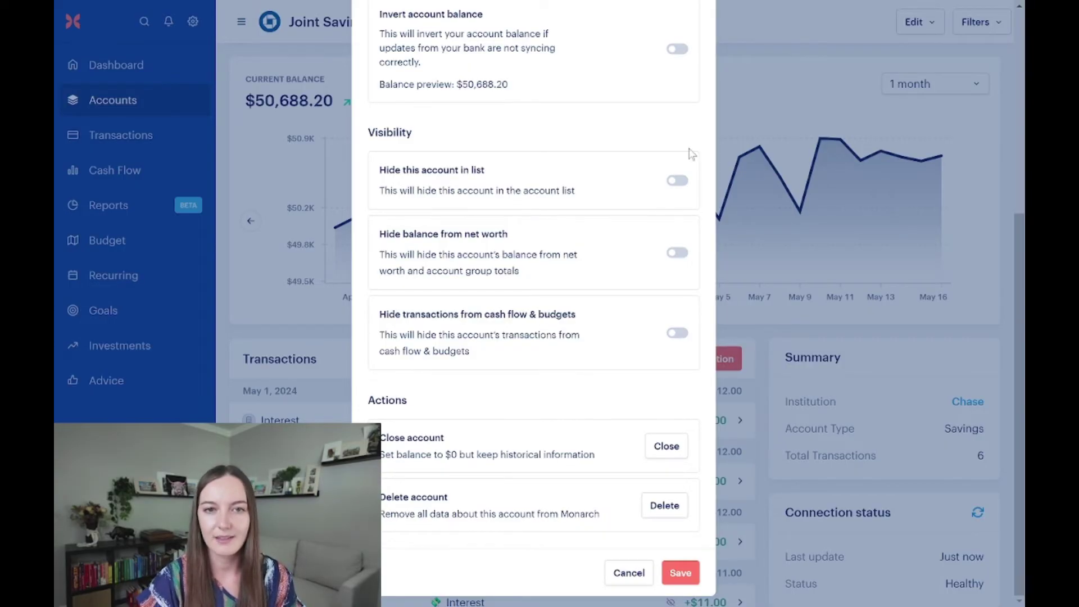
scroll(590, 254, up, 6)
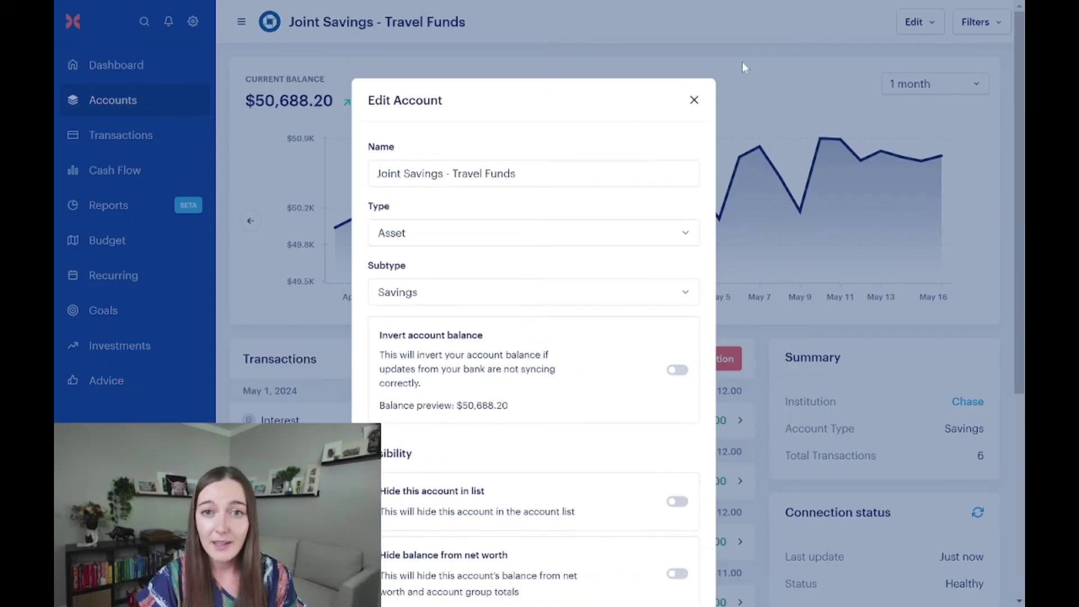
click(697, 103)
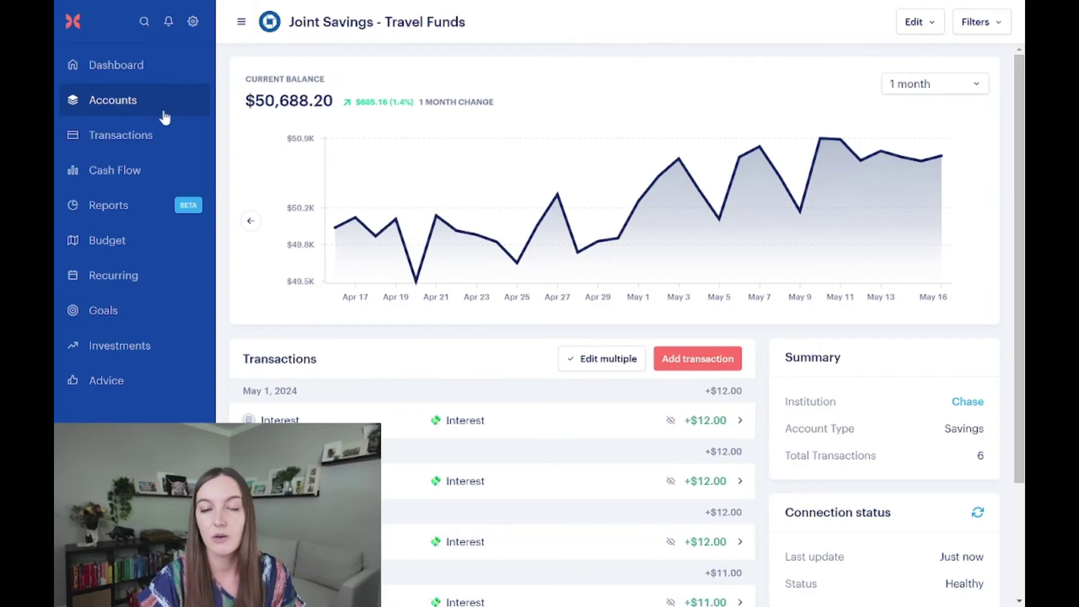
- Return to the Accounts overview and scroll through the account list below the $686,822.67 net worth chart
click(183, 101)
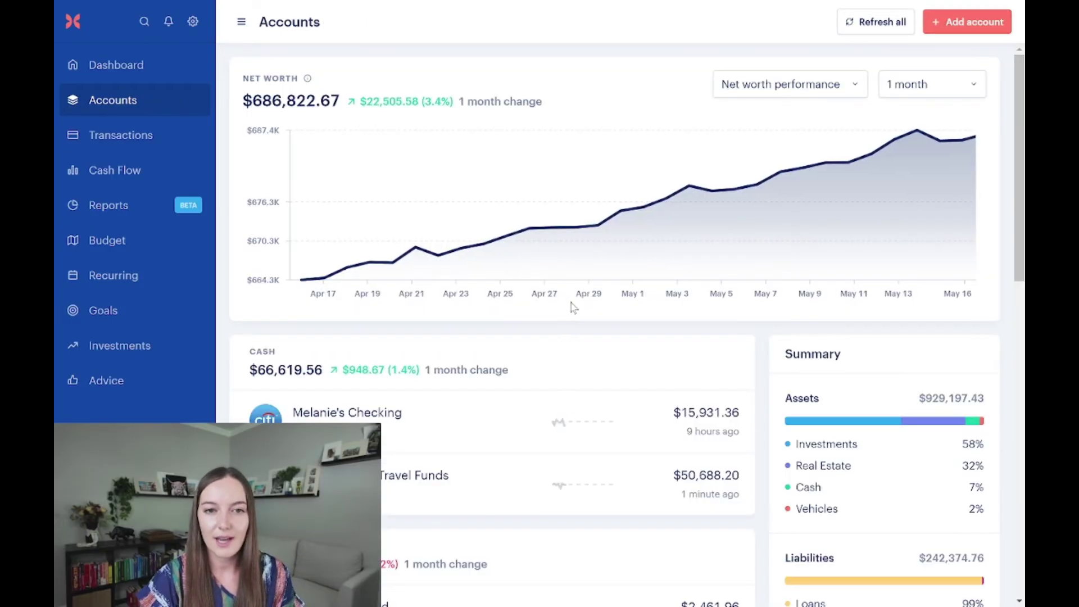
scroll(558, 306, down, 3)
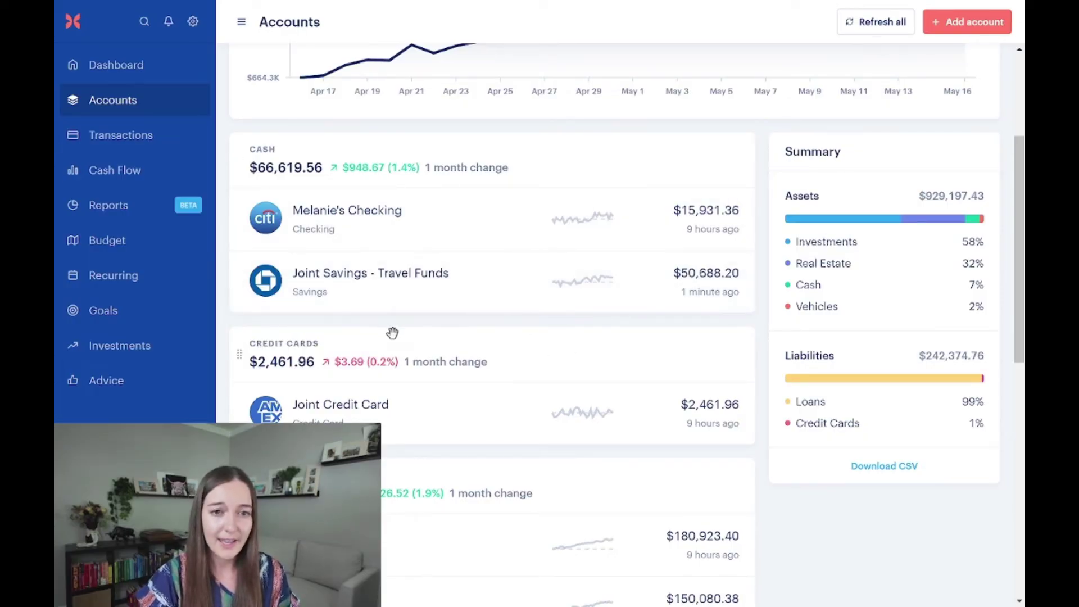
scroll(493, 337, up, 3)
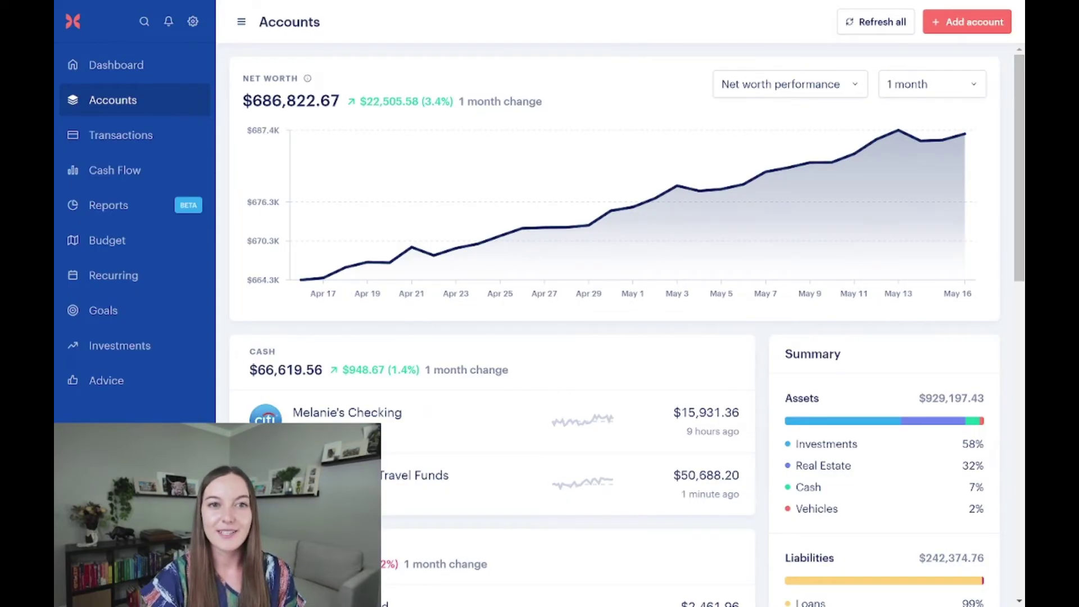
- Open Settings > Categories and scan the Income categories like Paychecks and expense groups like Gifts & Donations
click(193, 21)
scroll(326, 278, down, 1)
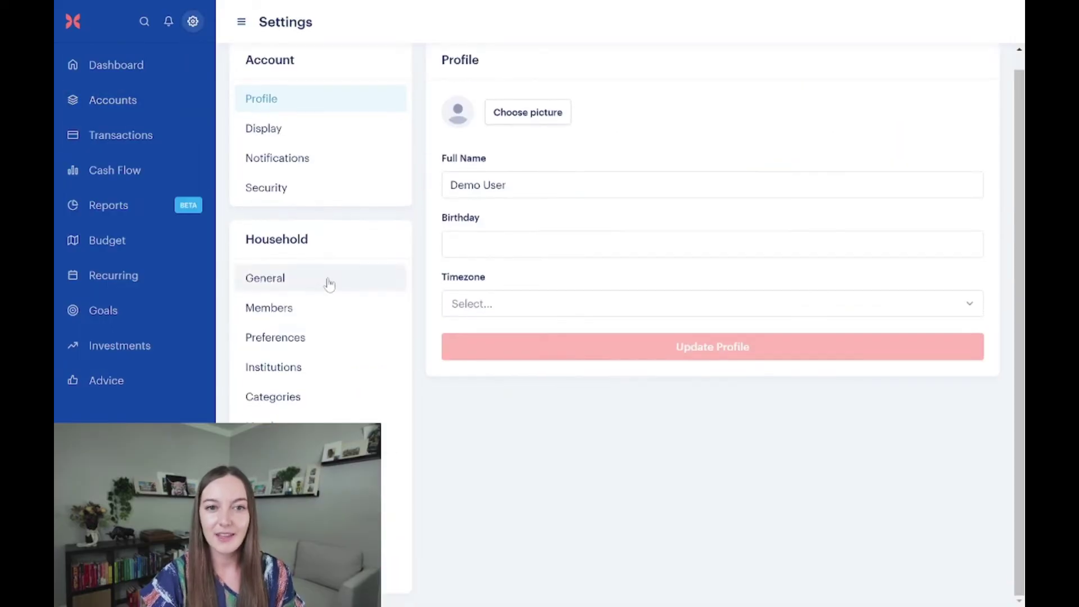
click(288, 396)
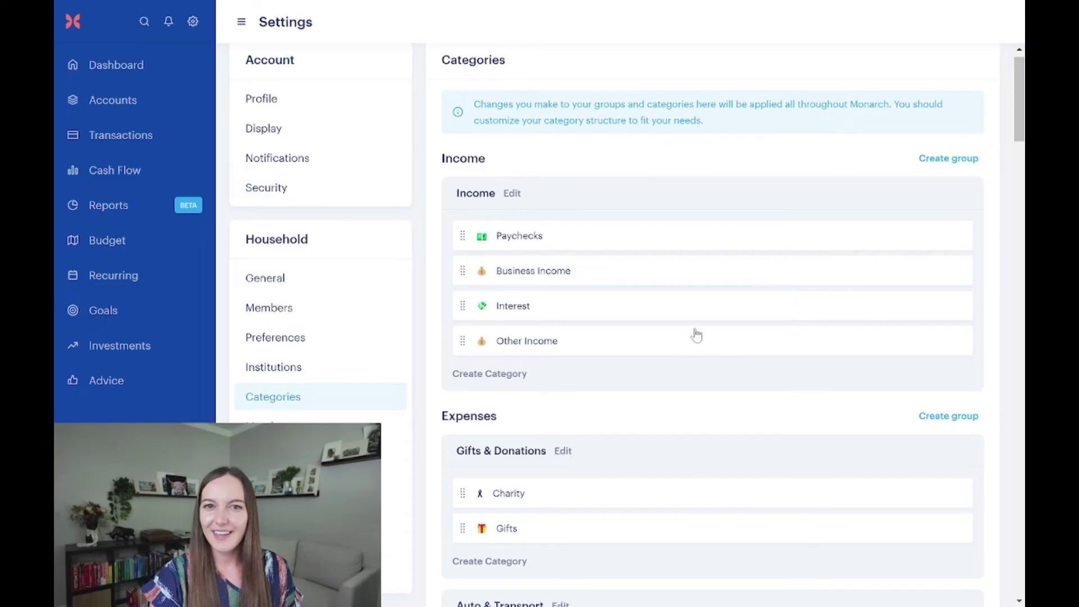
scroll(696, 334, down, 3)
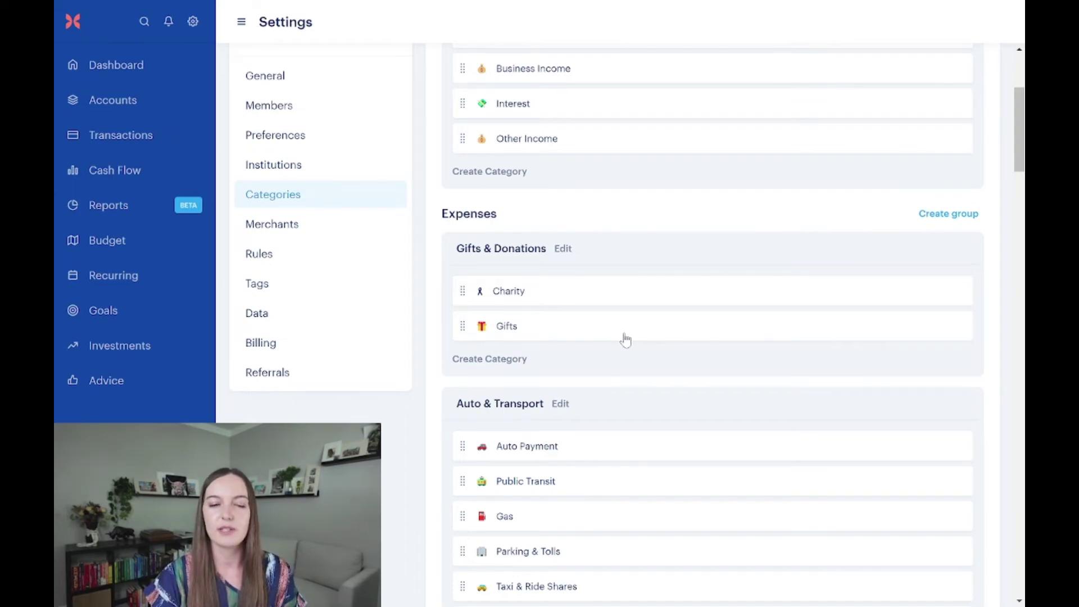
mouse_move(705, 52)
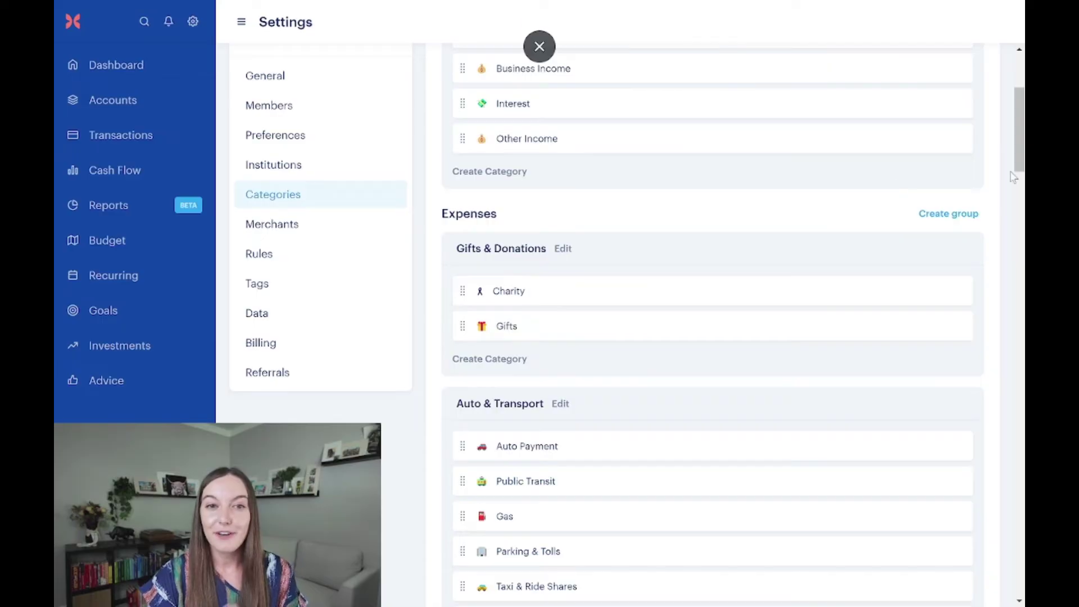
scroll(742, 256, up, 3)
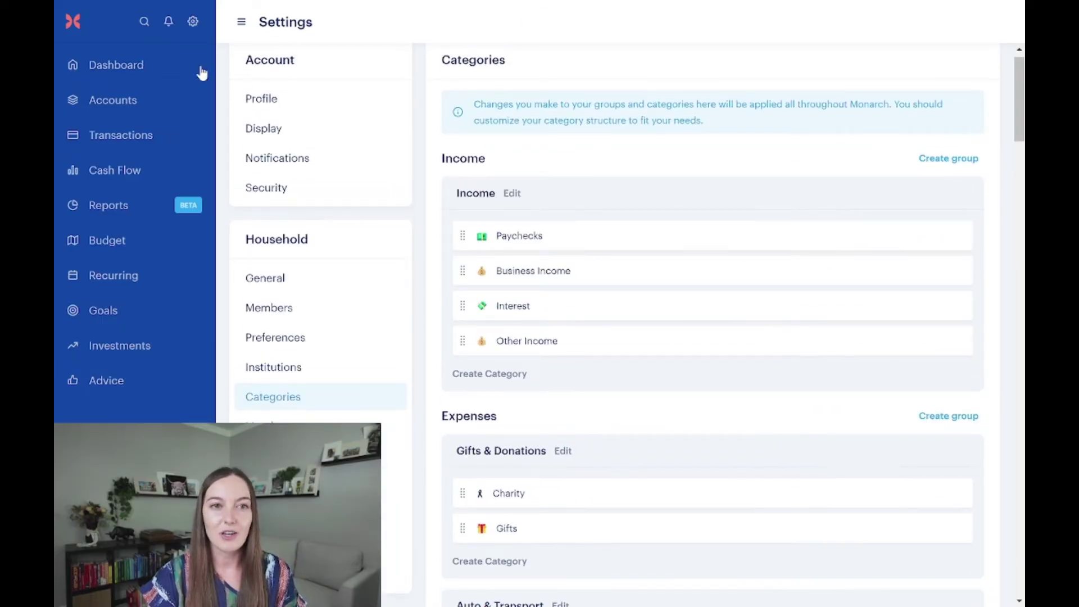
click(115, 102)
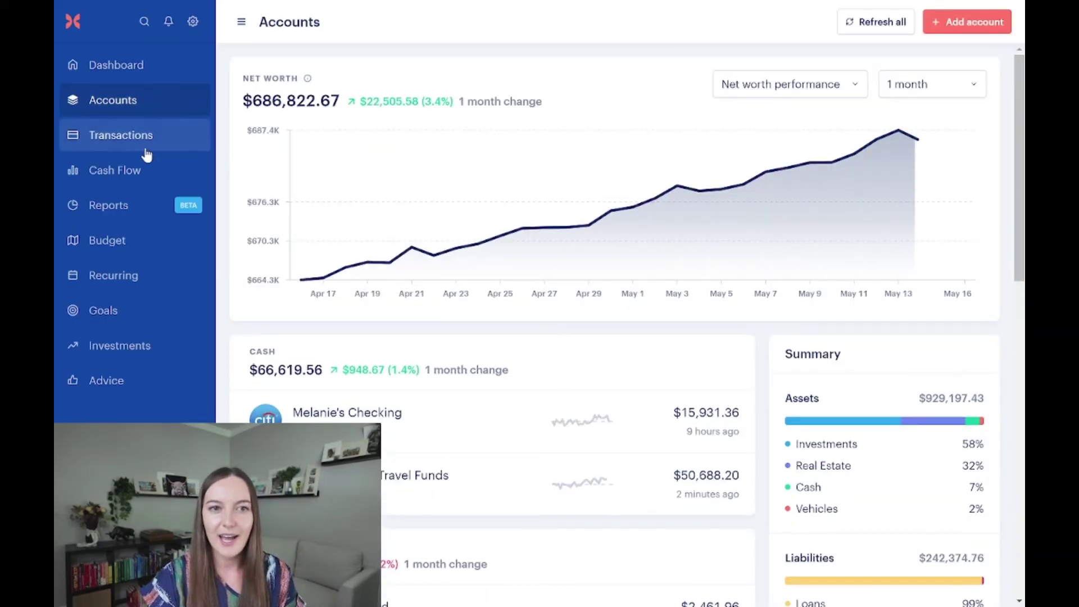
click(139, 151)
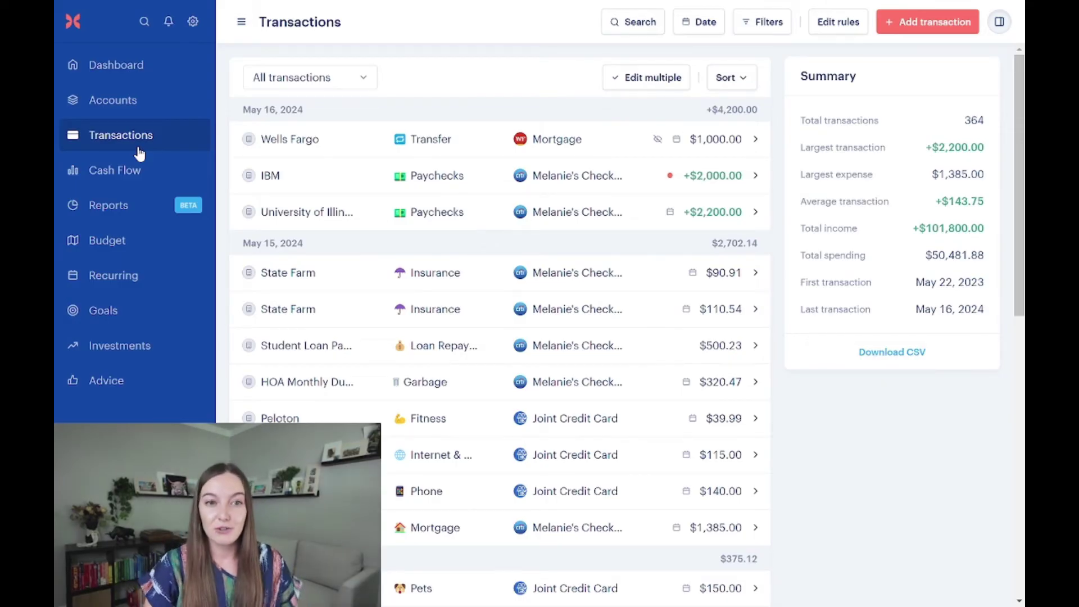
click(145, 239)
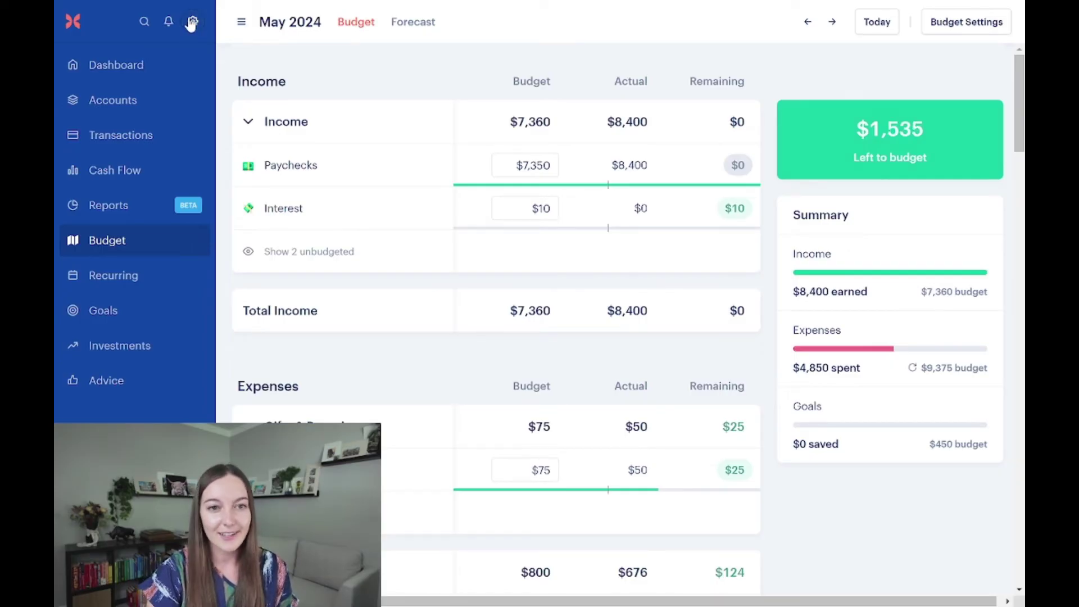
click(192, 22)
click(299, 408)
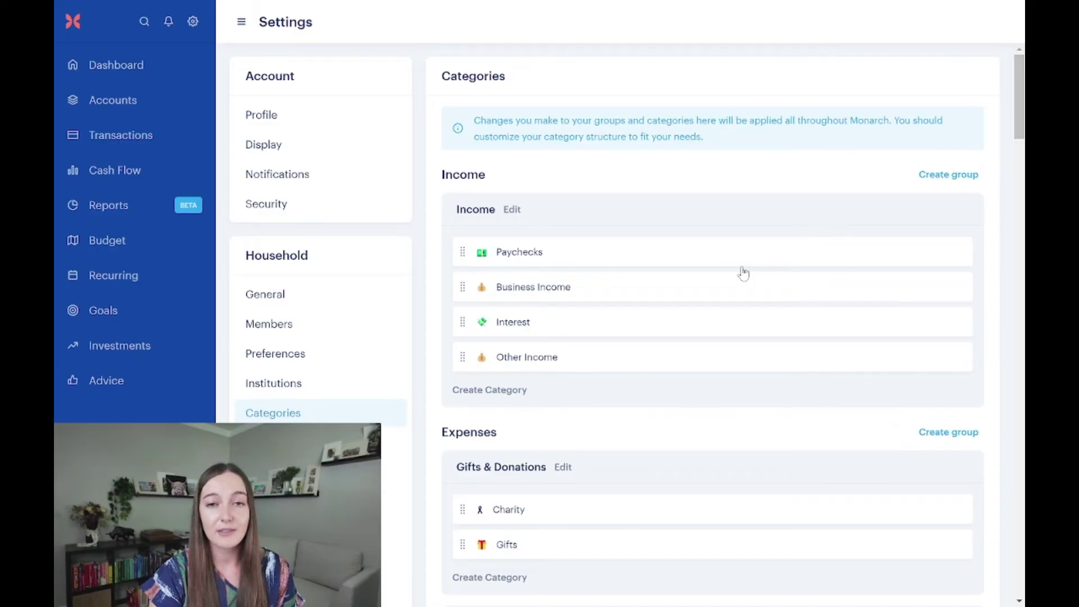
scroll(743, 273, down, 1)
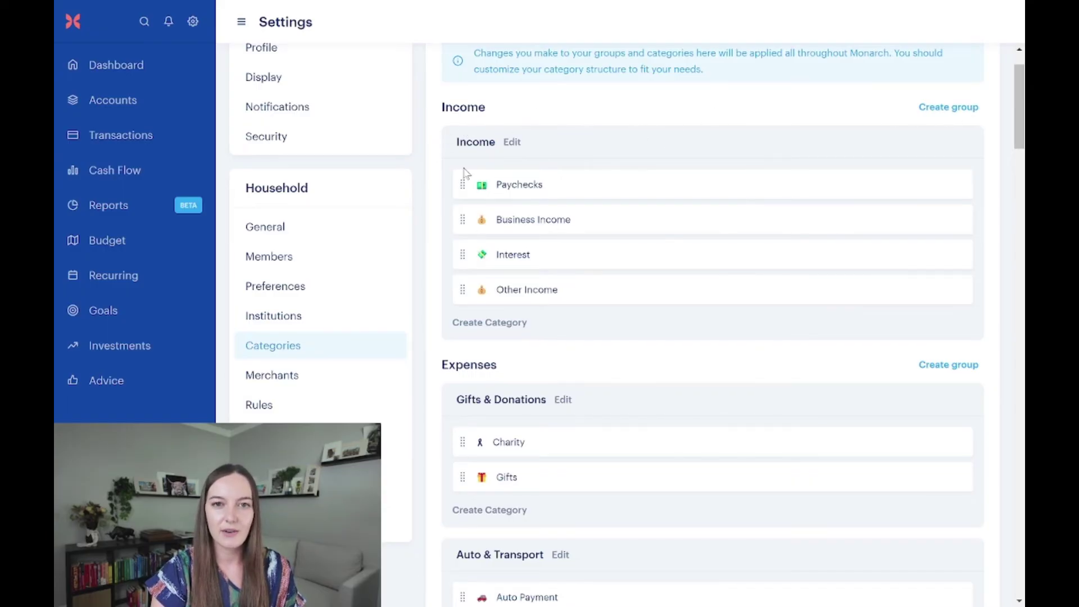
scroll(470, 180, down, 3)
scroll(523, 308, down, 2)
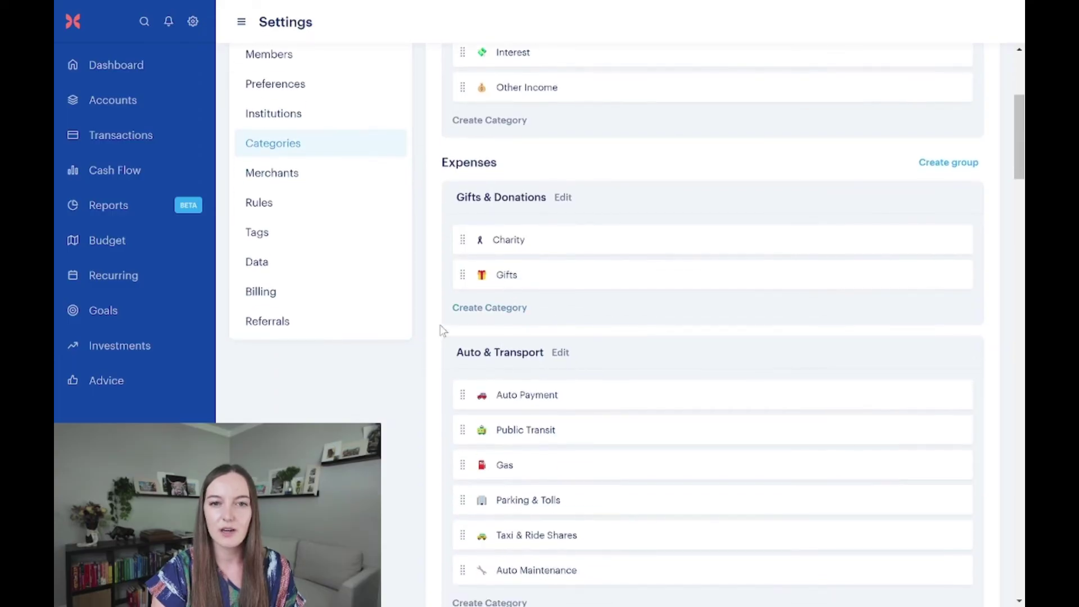
scroll(510, 353, down, 5)
scroll(500, 386, down, 9)
scroll(486, 388, up, 9)
scroll(481, 356, up, 12)
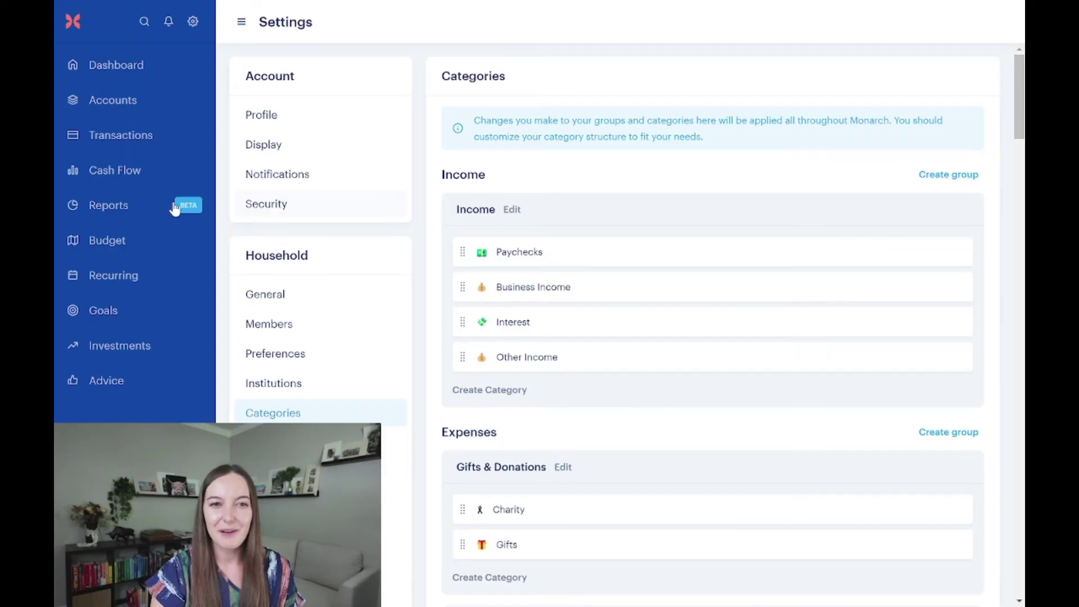
click(125, 170)
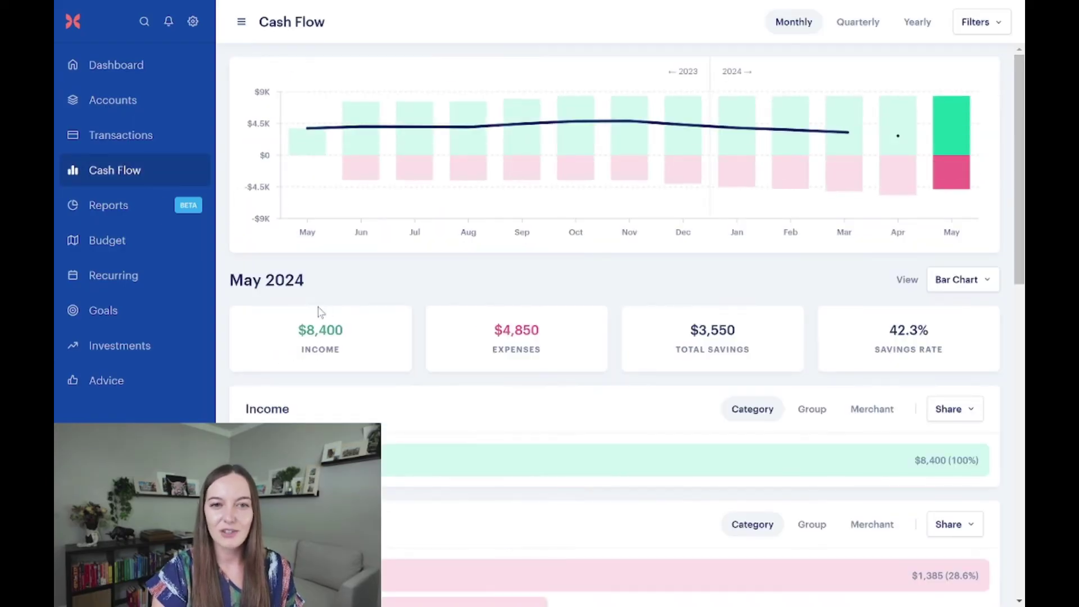
scroll(317, 310, down, 3)
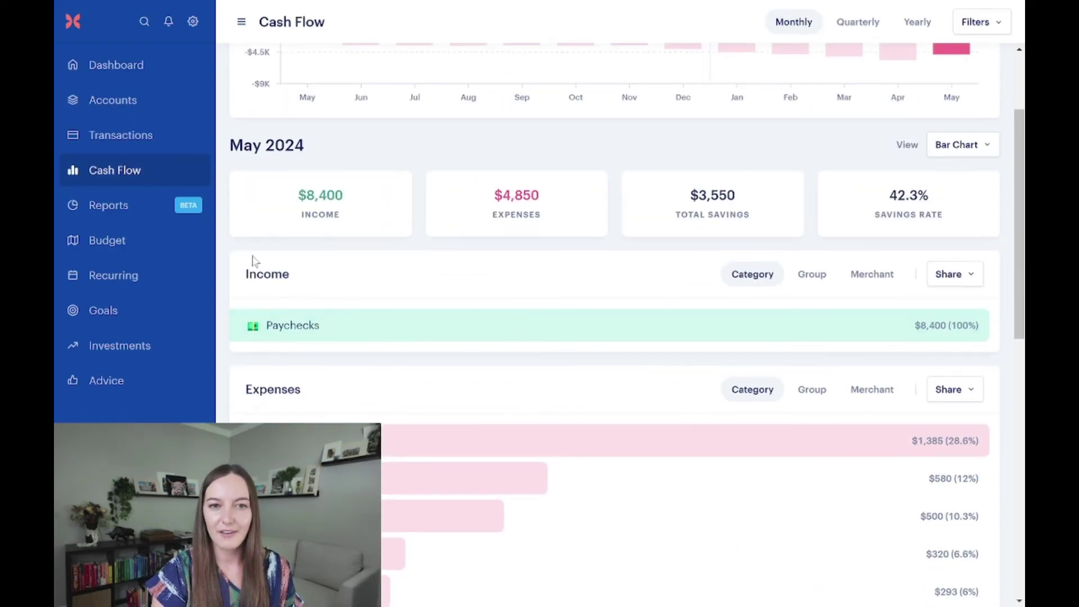
click(147, 249)
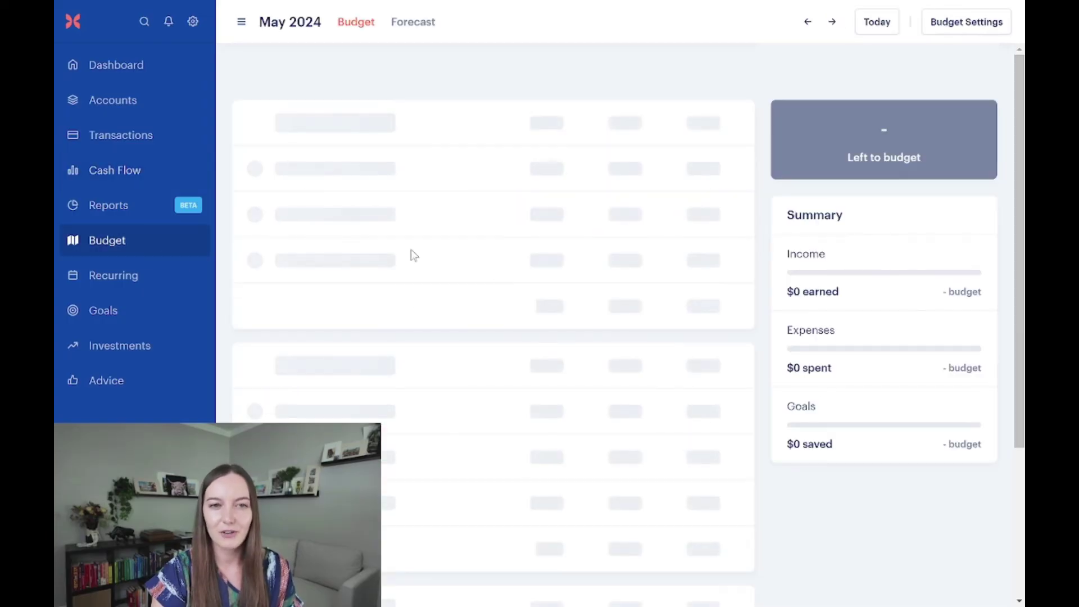
click(193, 24)
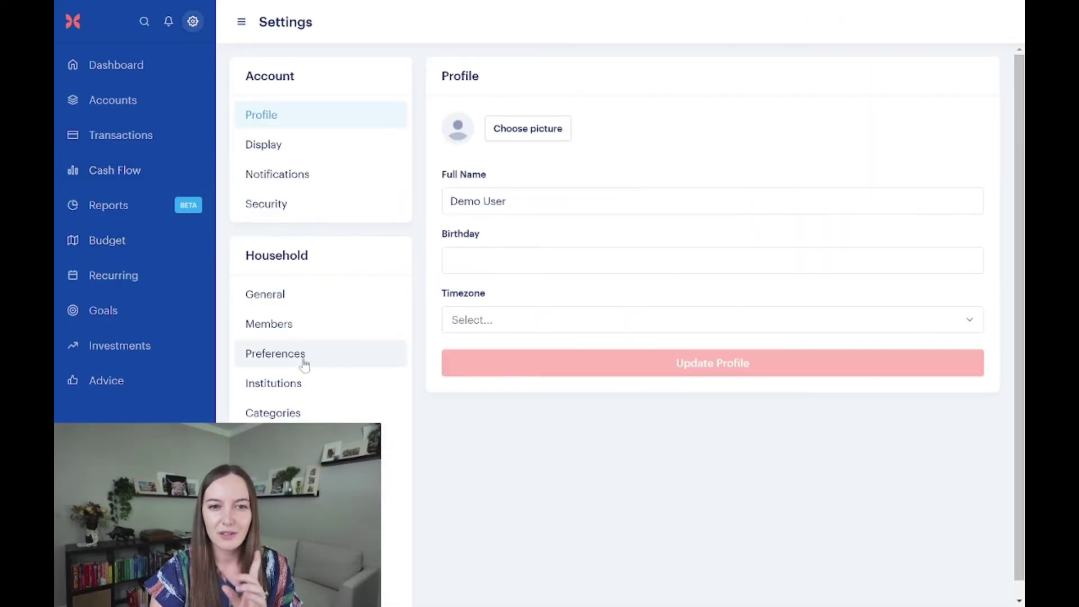
click(304, 412)
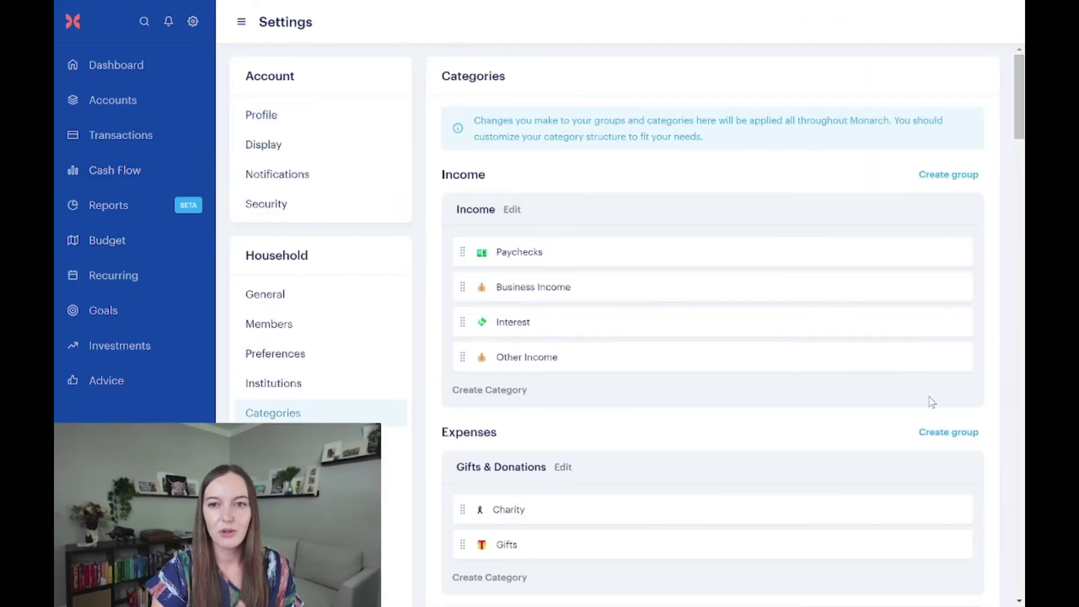
scroll(898, 424, down, 2)
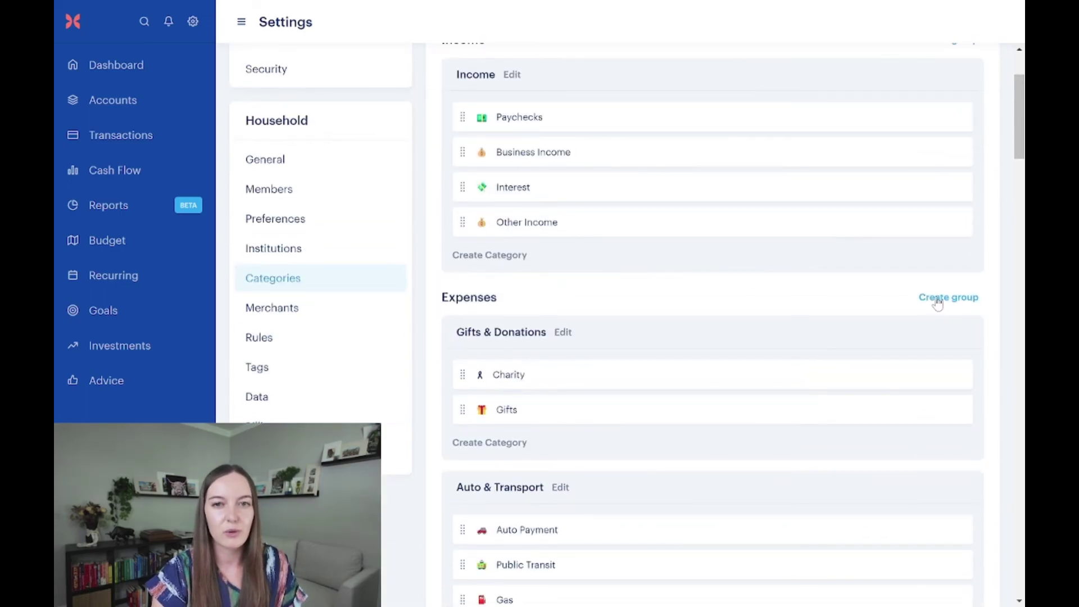
scroll(670, 232, up, 1)
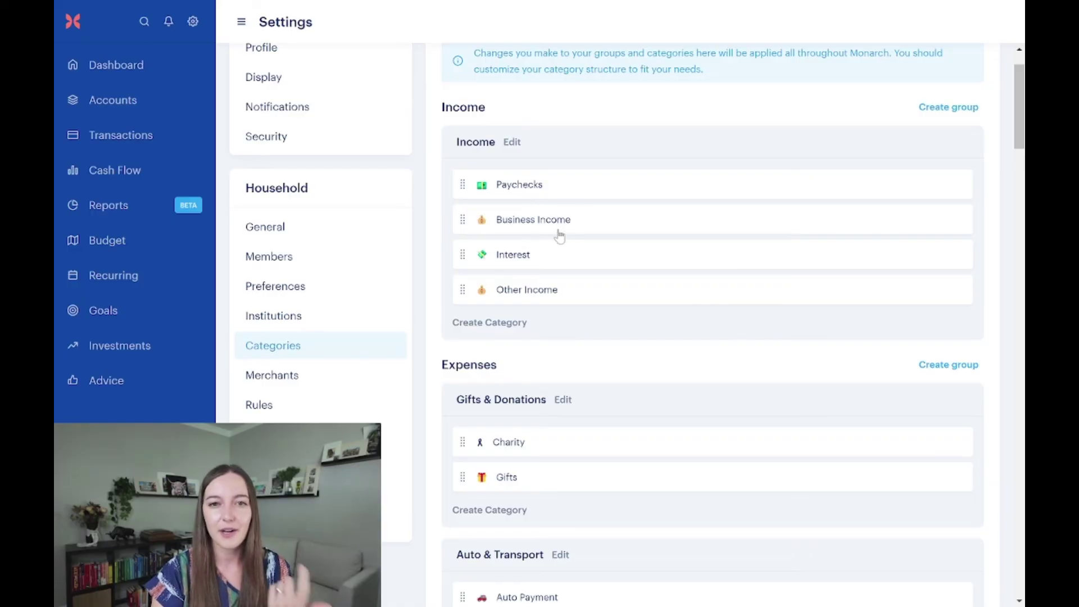
scroll(511, 307, down, 2)
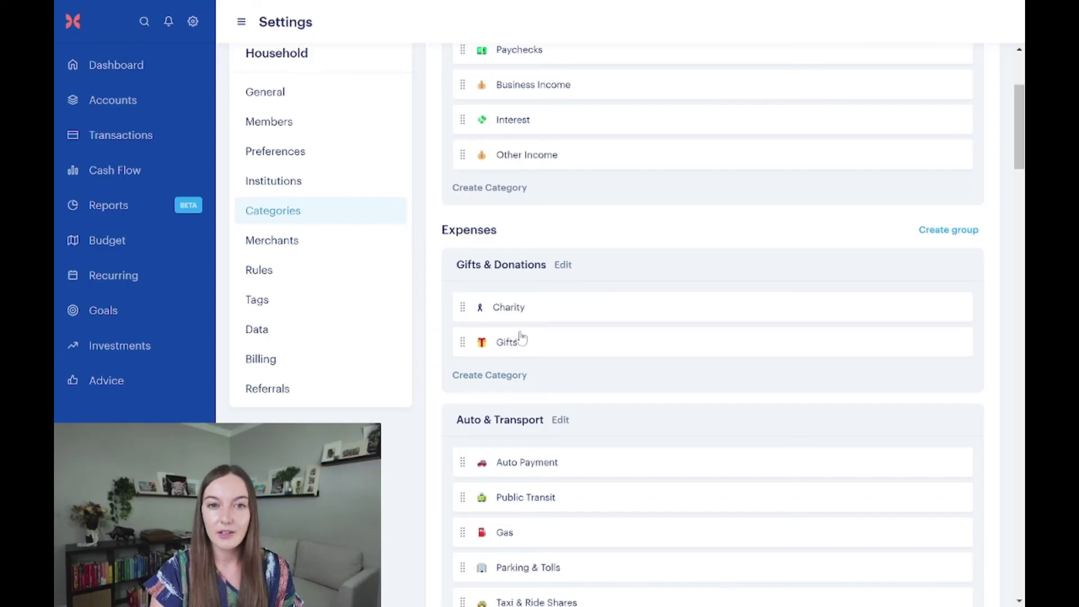
scroll(521, 337, down, 2)
scroll(535, 468, down, 3)
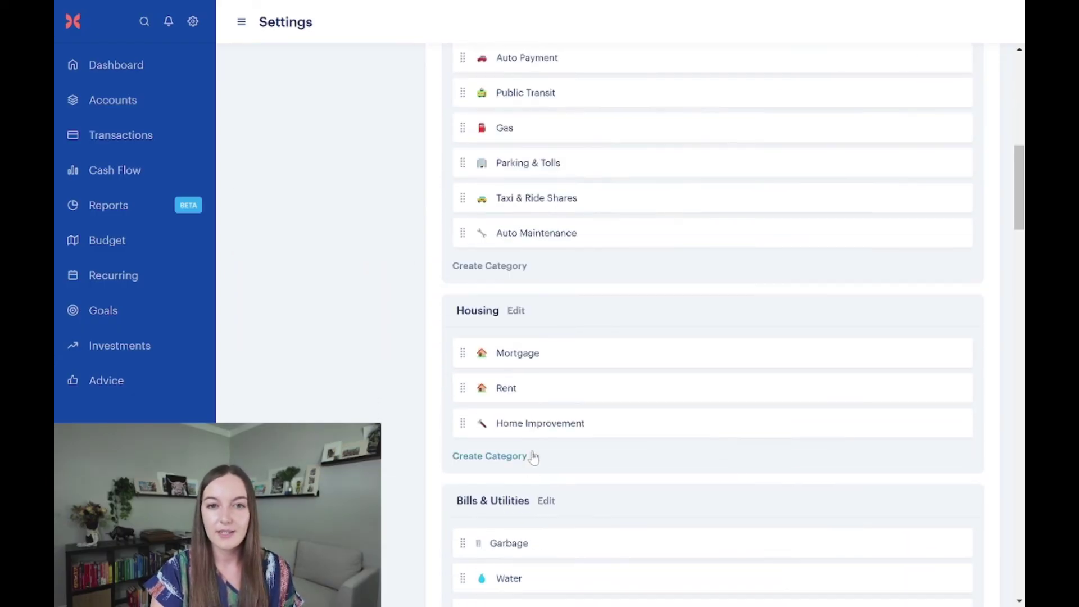
scroll(542, 405, down, 12)
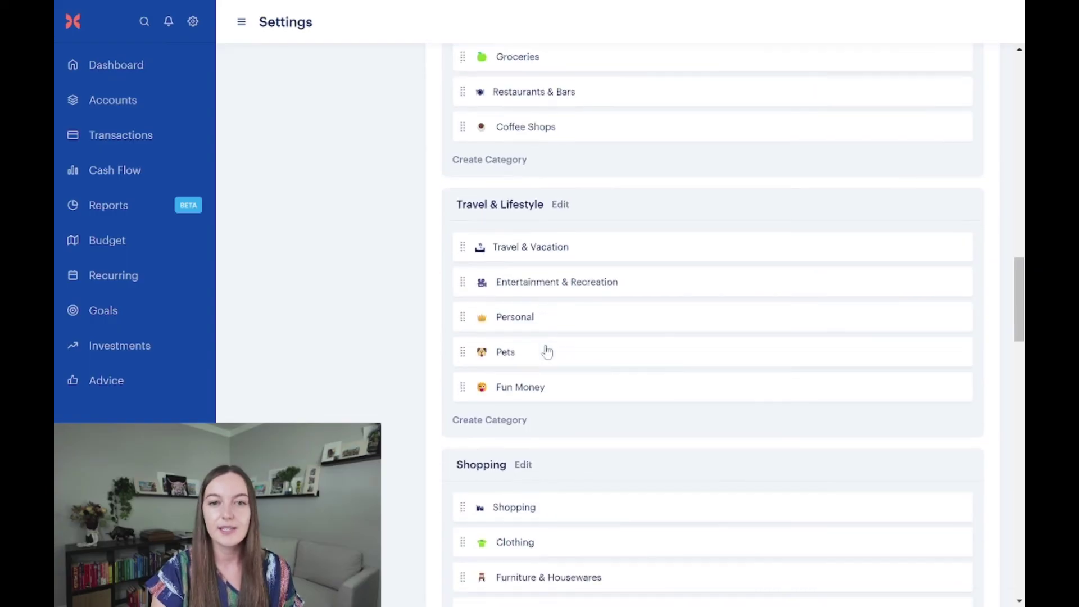
scroll(547, 352, down, 15)
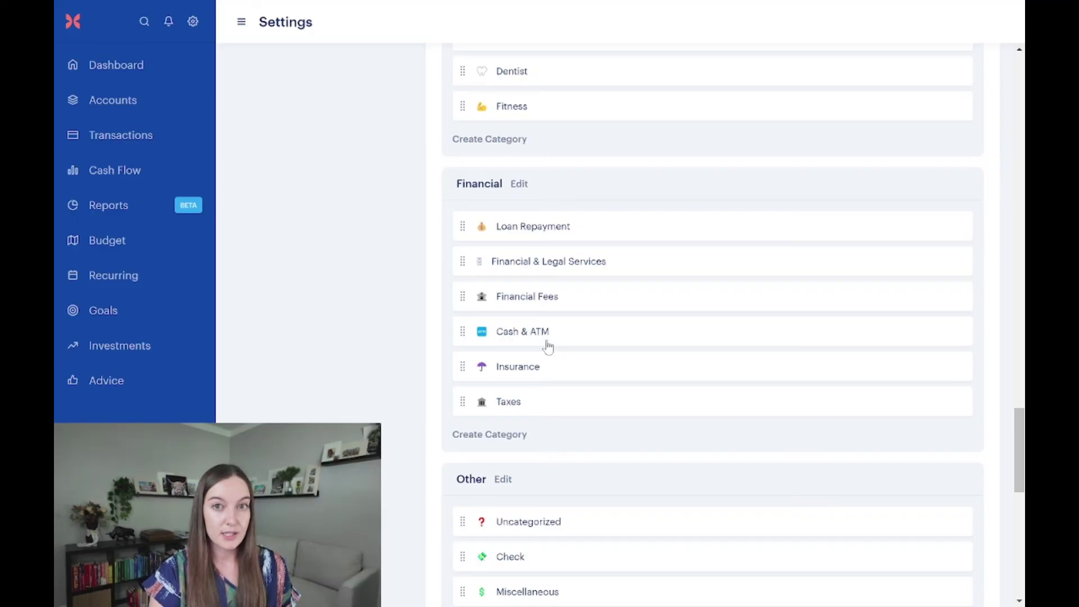
scroll(547, 346, up, 20)
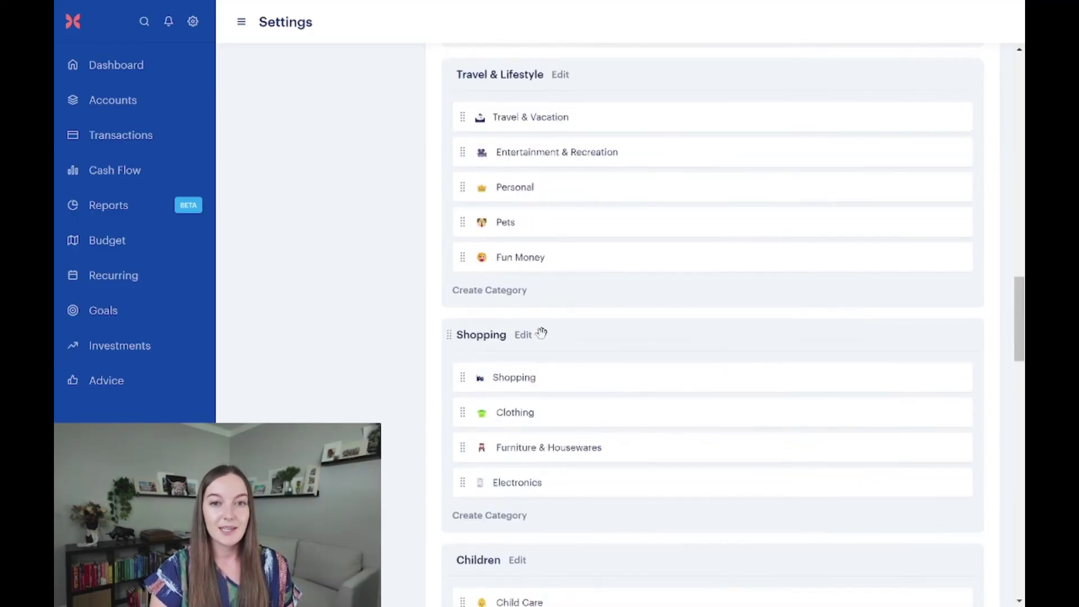
scroll(541, 350, up, 10)
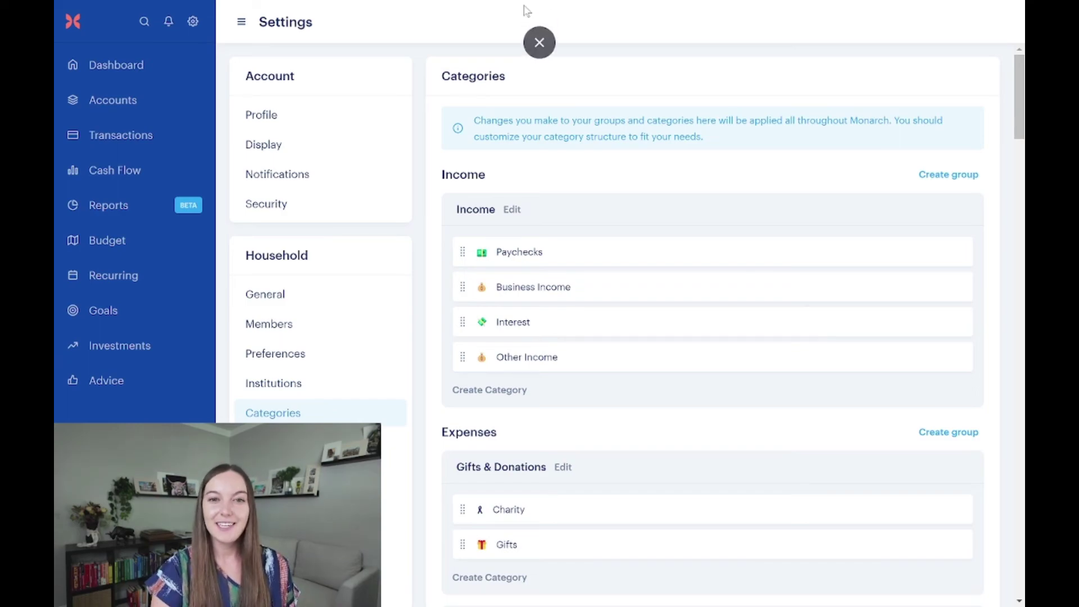
- Scroll down to Business, then back up to the Food & Dining and Travel & Lifestyle groups
scroll(623, 207, down, 8)
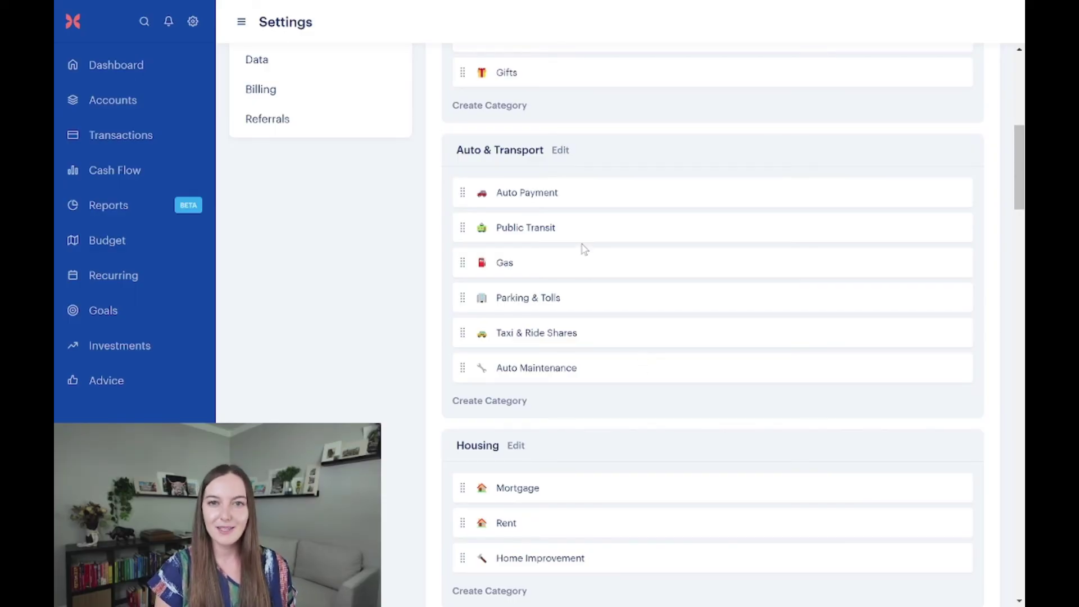
mouse_move(578, 5)
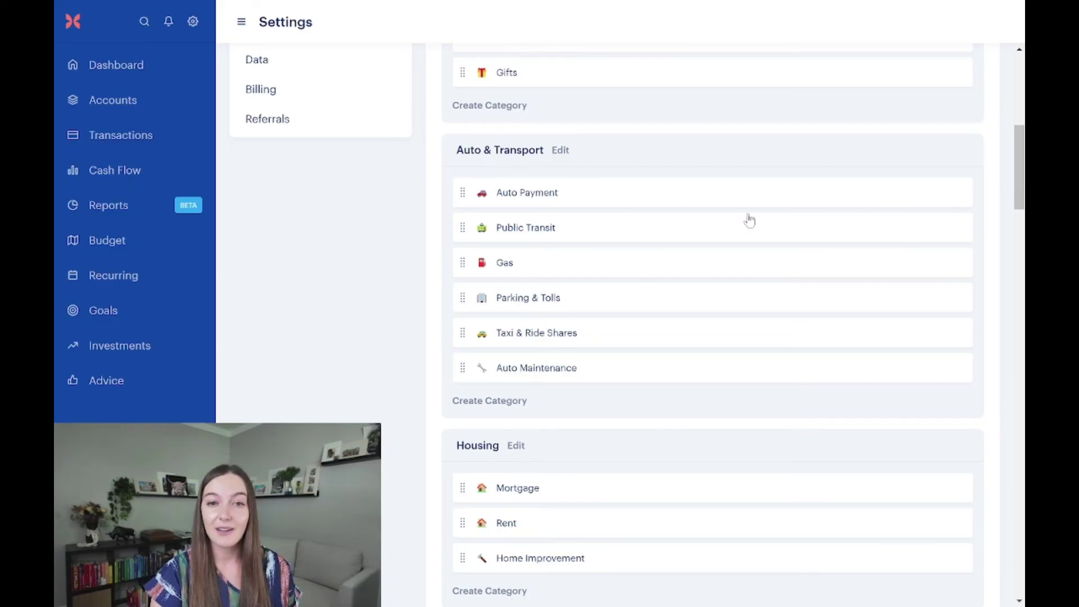
scroll(614, 253, down, 15)
scroll(613, 256, down, 20)
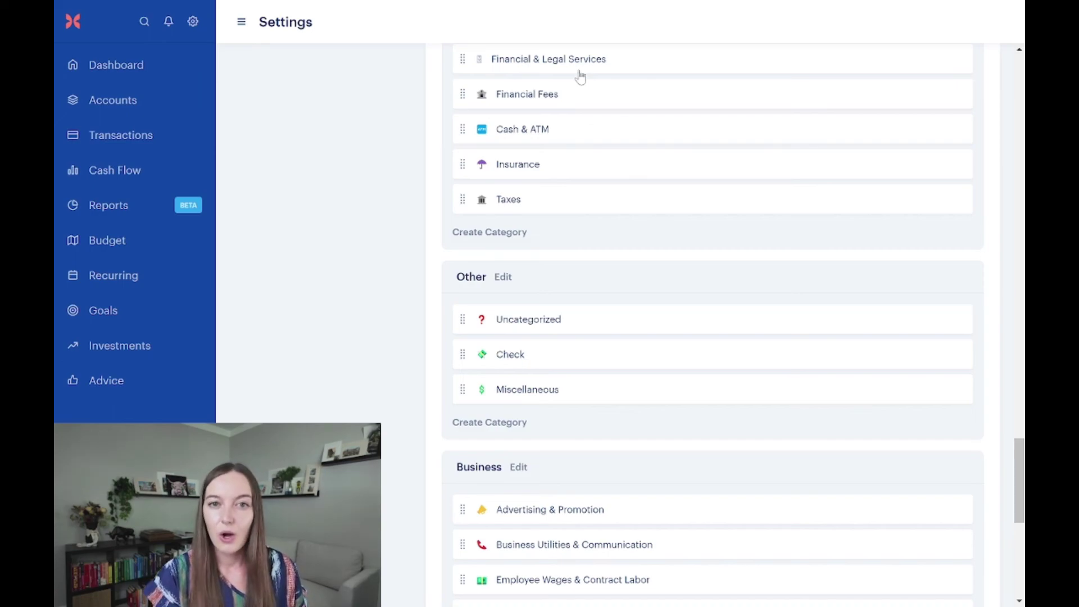
scroll(693, 320, up, 6)
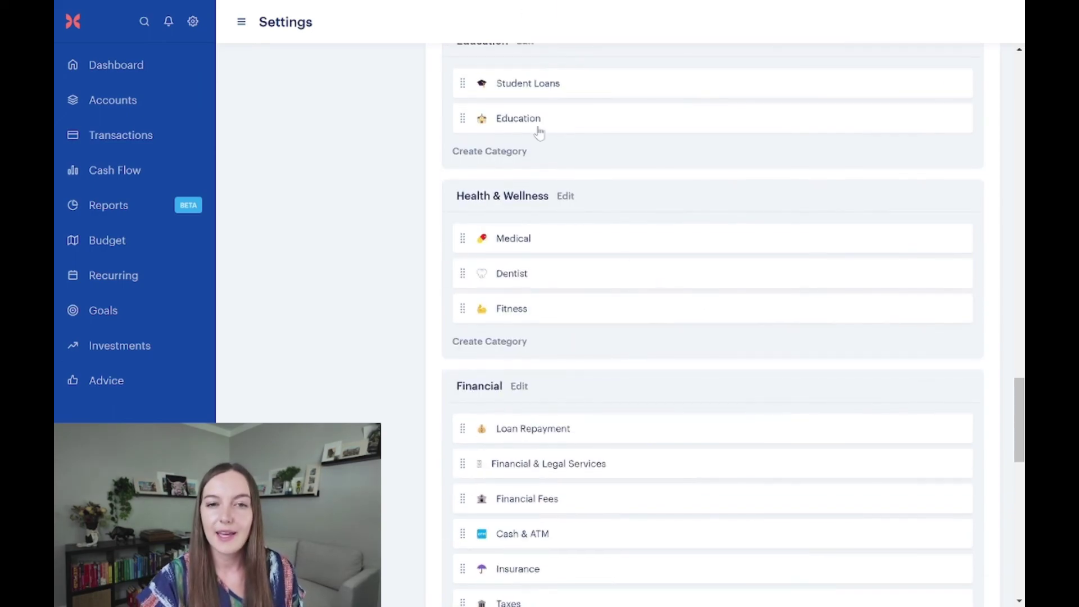
scroll(518, 368, up, 5)
scroll(516, 359, up, 3)
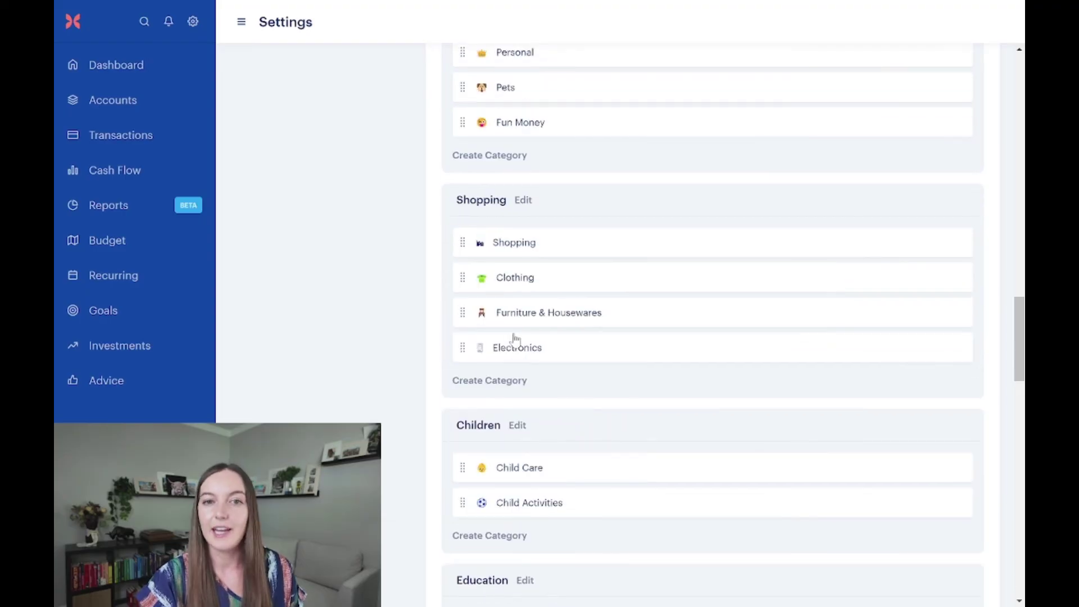
scroll(515, 339, up, 5)
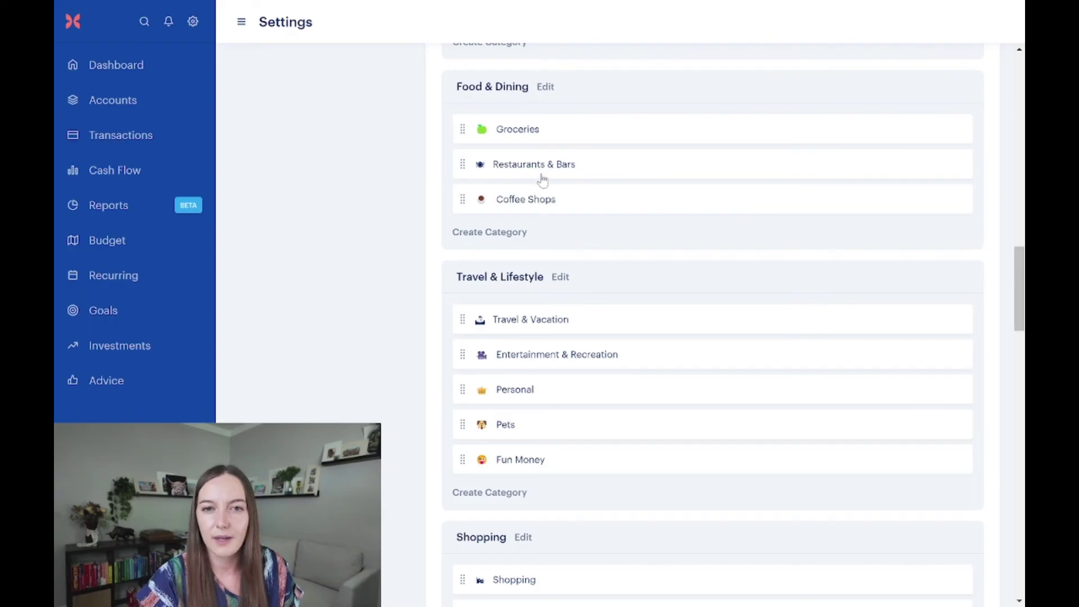
scroll(540, 178, down, 3)
scroll(543, 180, down, 2)
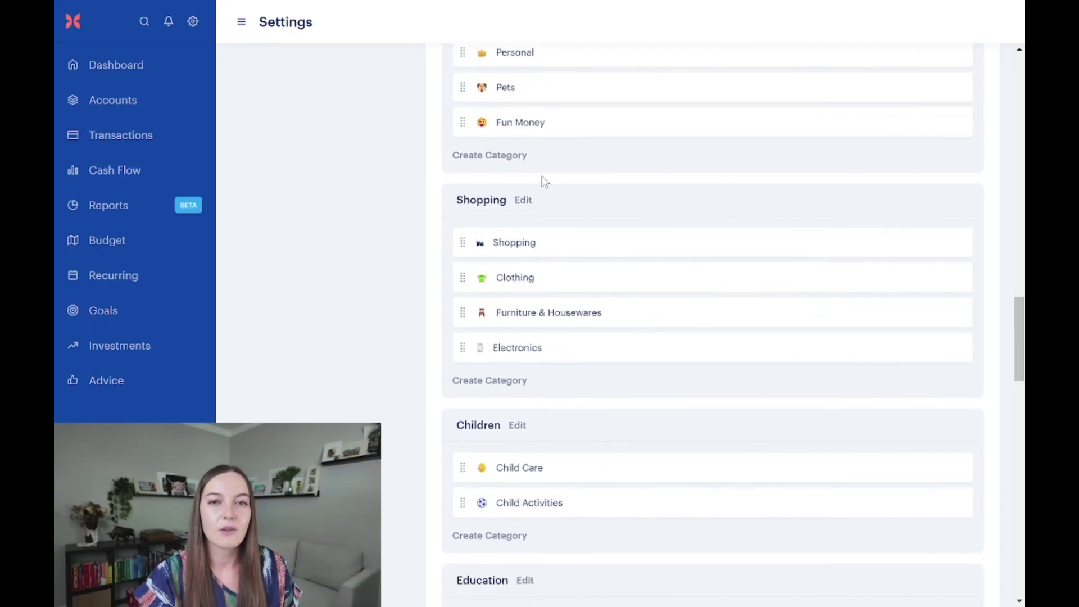
scroll(513, 242, down, 3)
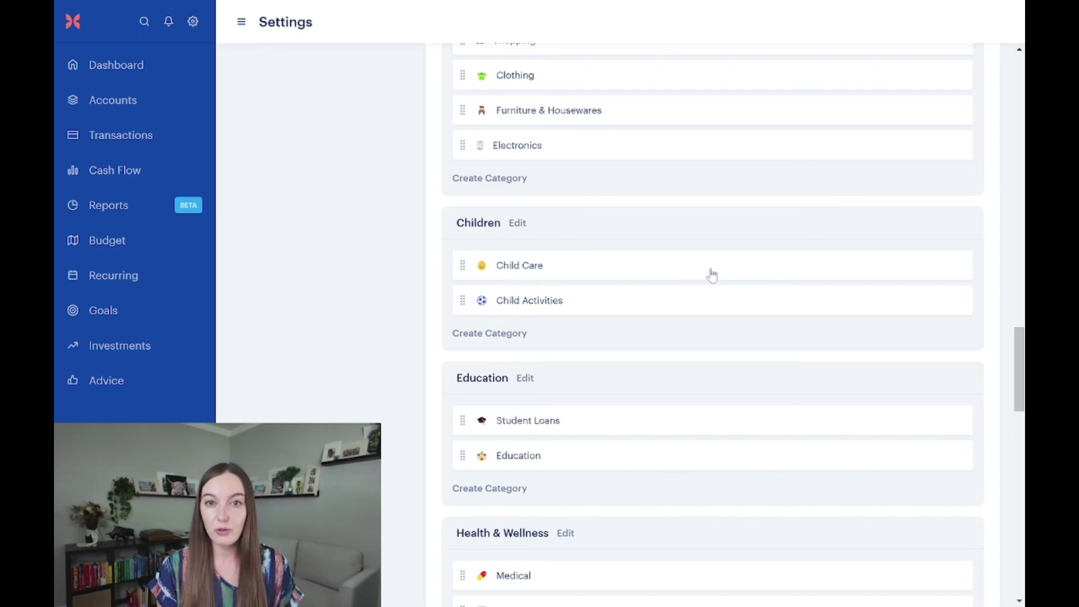
scroll(712, 275, down, 10)
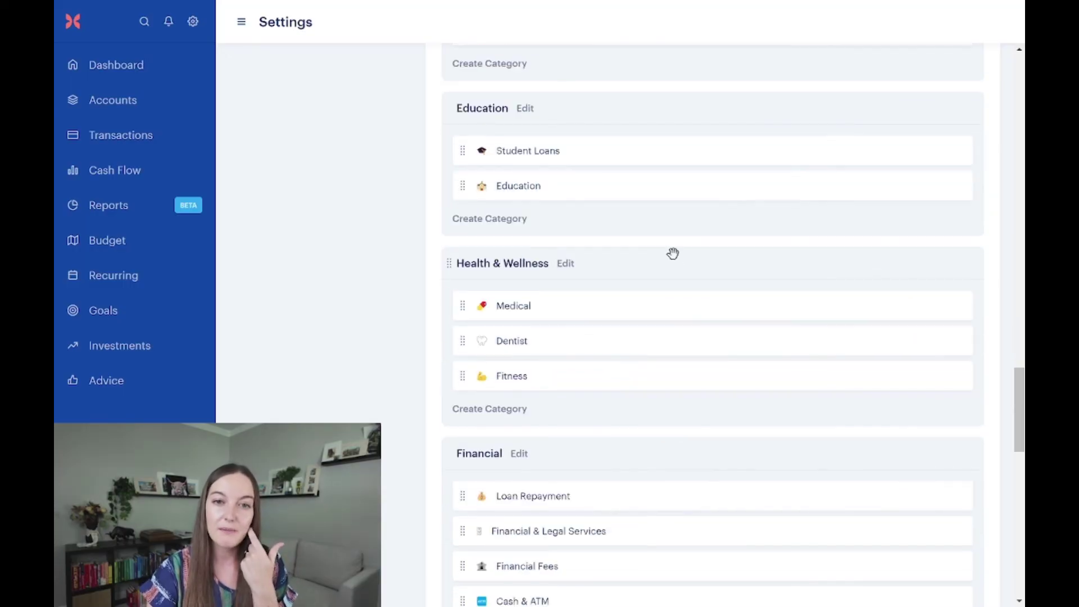
scroll(656, 302, down, 5)
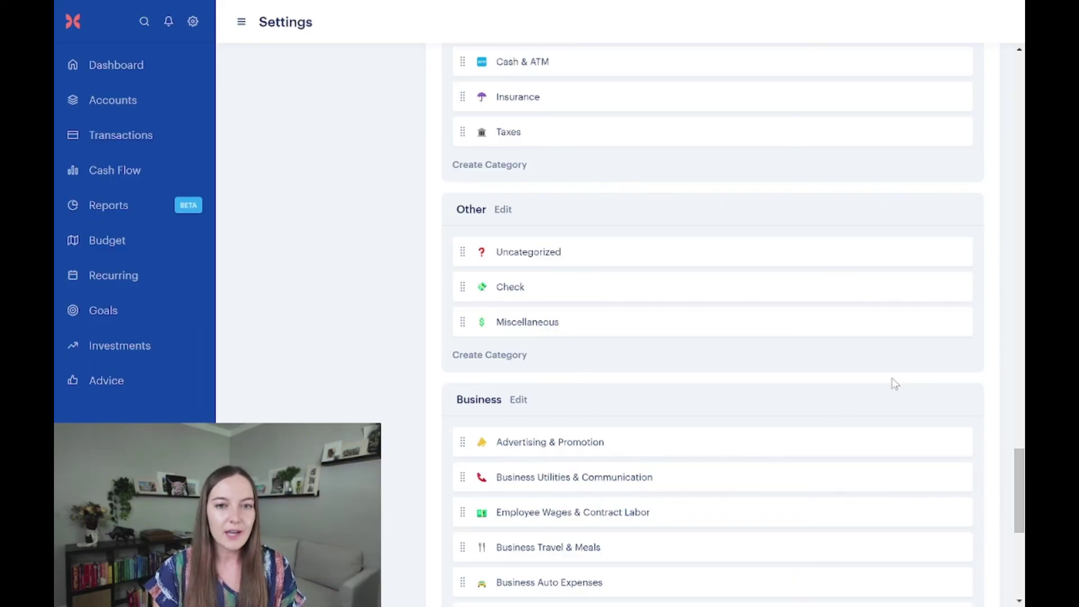
scroll(505, 332, up, 7)
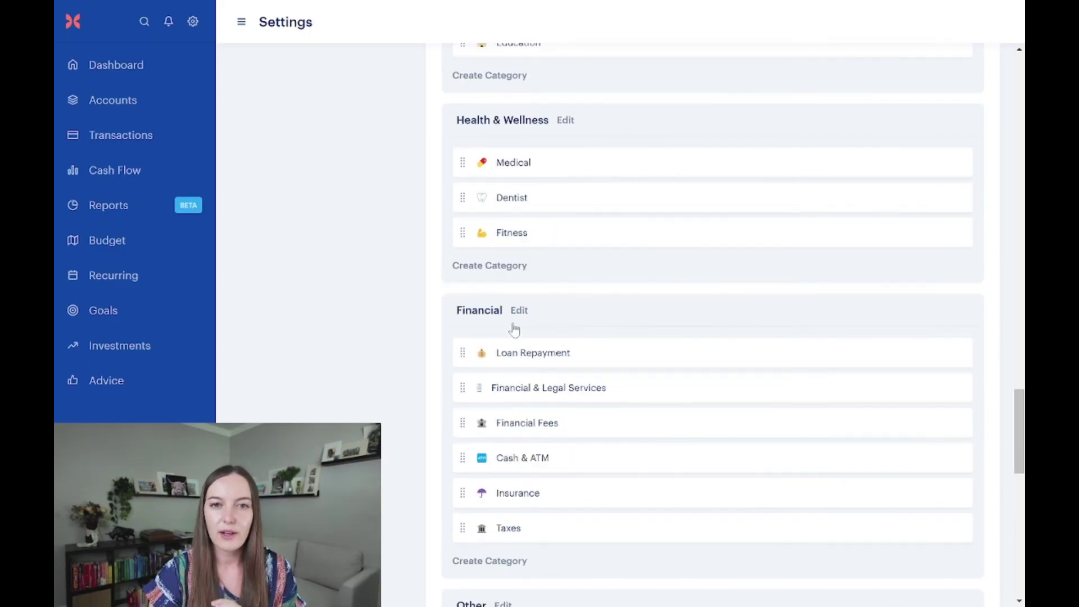
scroll(514, 331, up, 10)
scroll(472, 277, down, 4)
scroll(524, 264, up, 2)
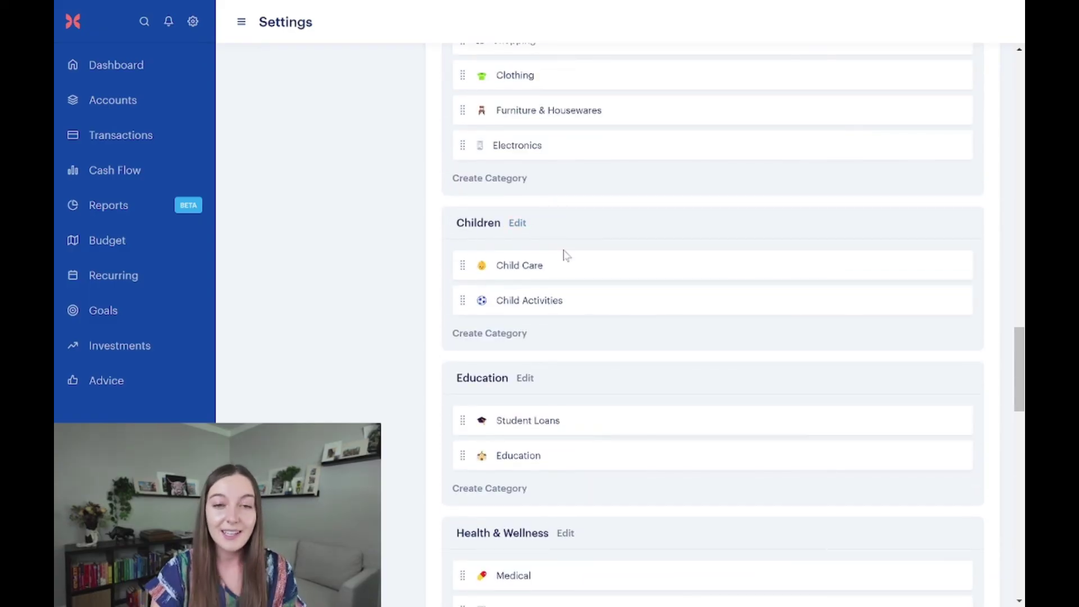
scroll(566, 256, up, 5)
scroll(568, 254, up, 2)
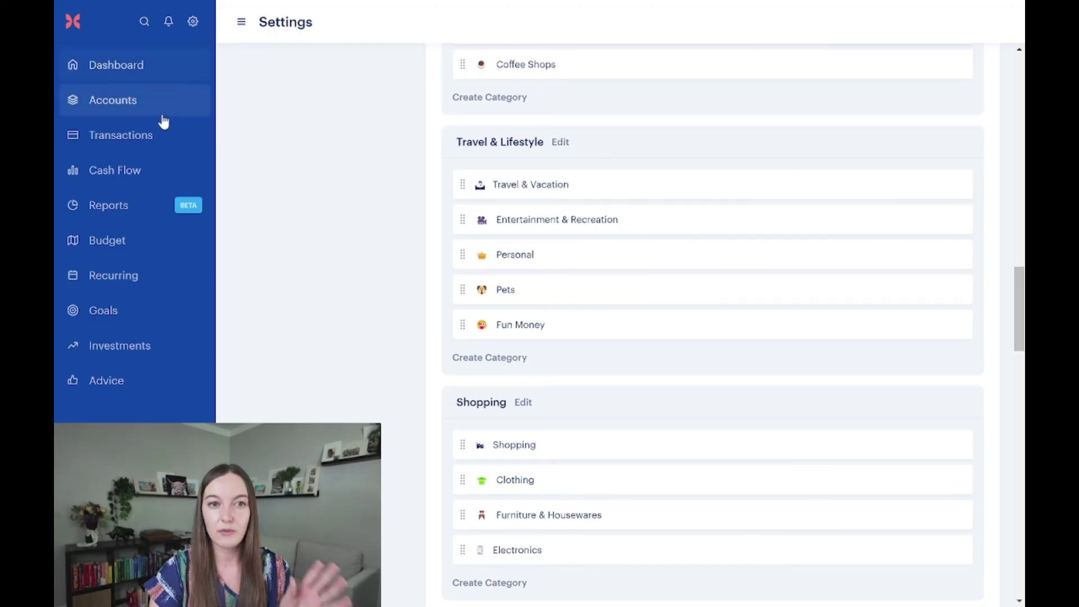